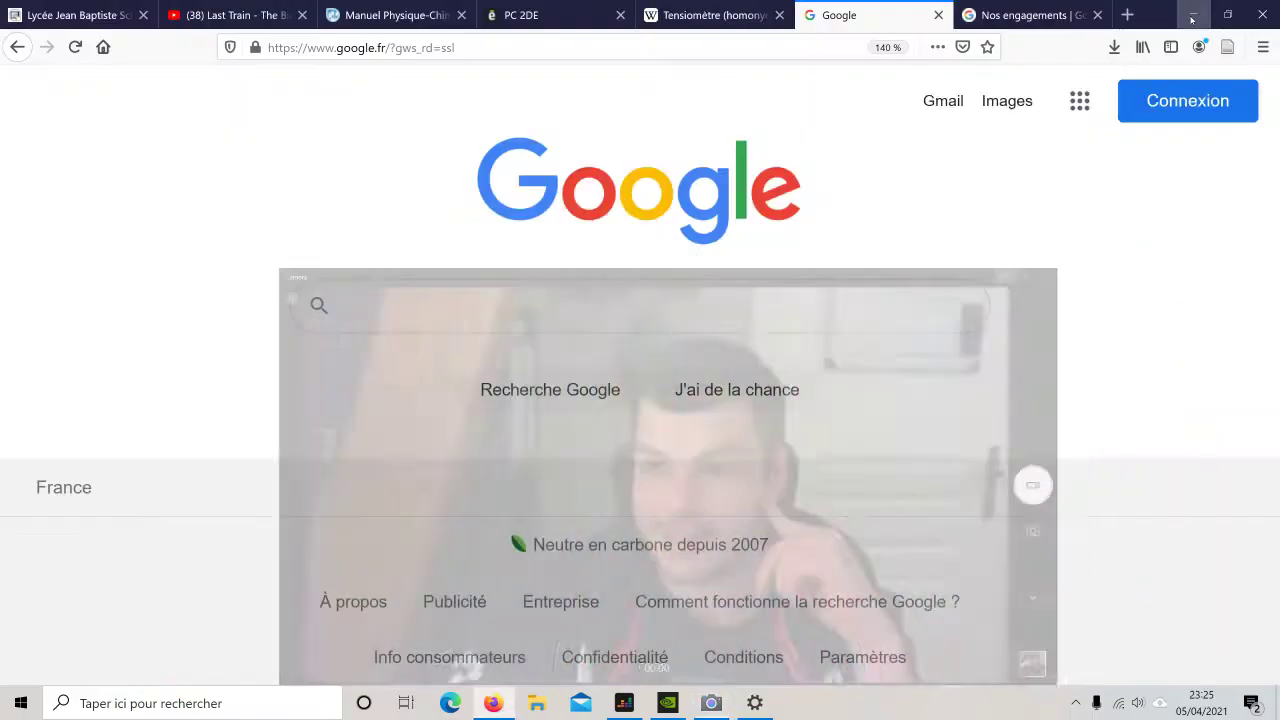
Step: Search Google for "TinkerCad" and open the official Tinkercad website from the results
left_click(1193, 12)
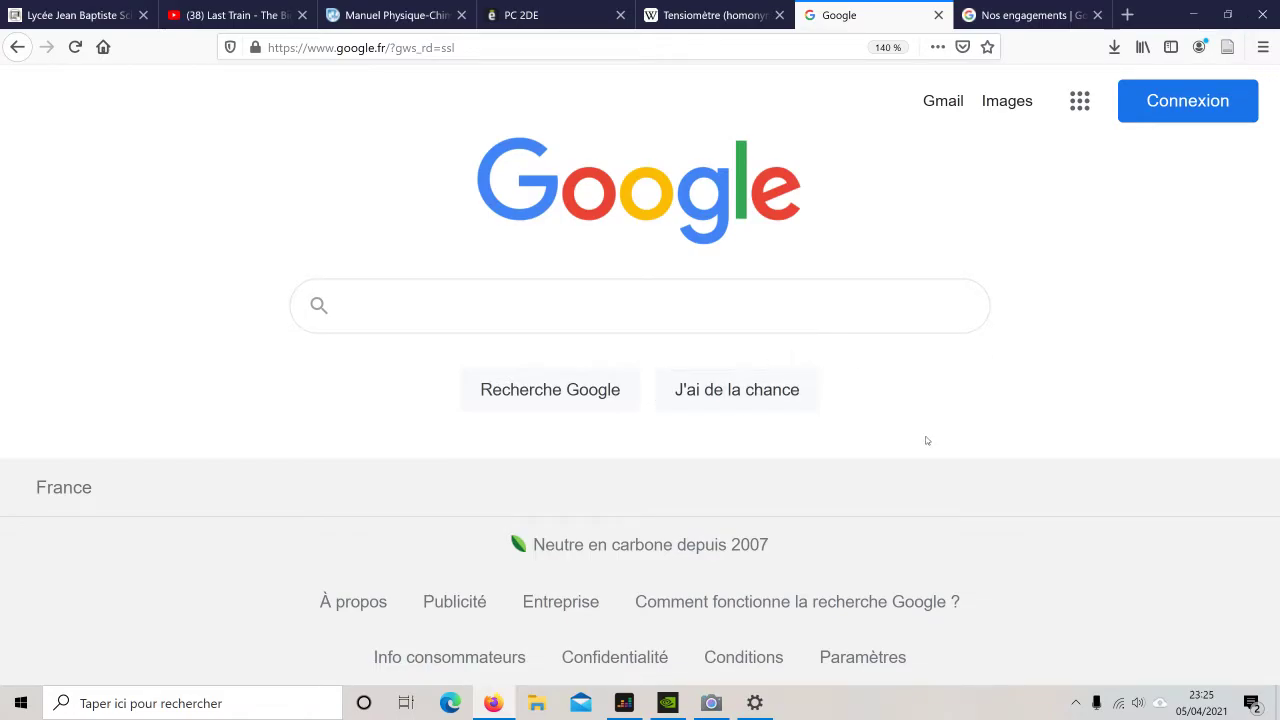
left_click(718, 313)
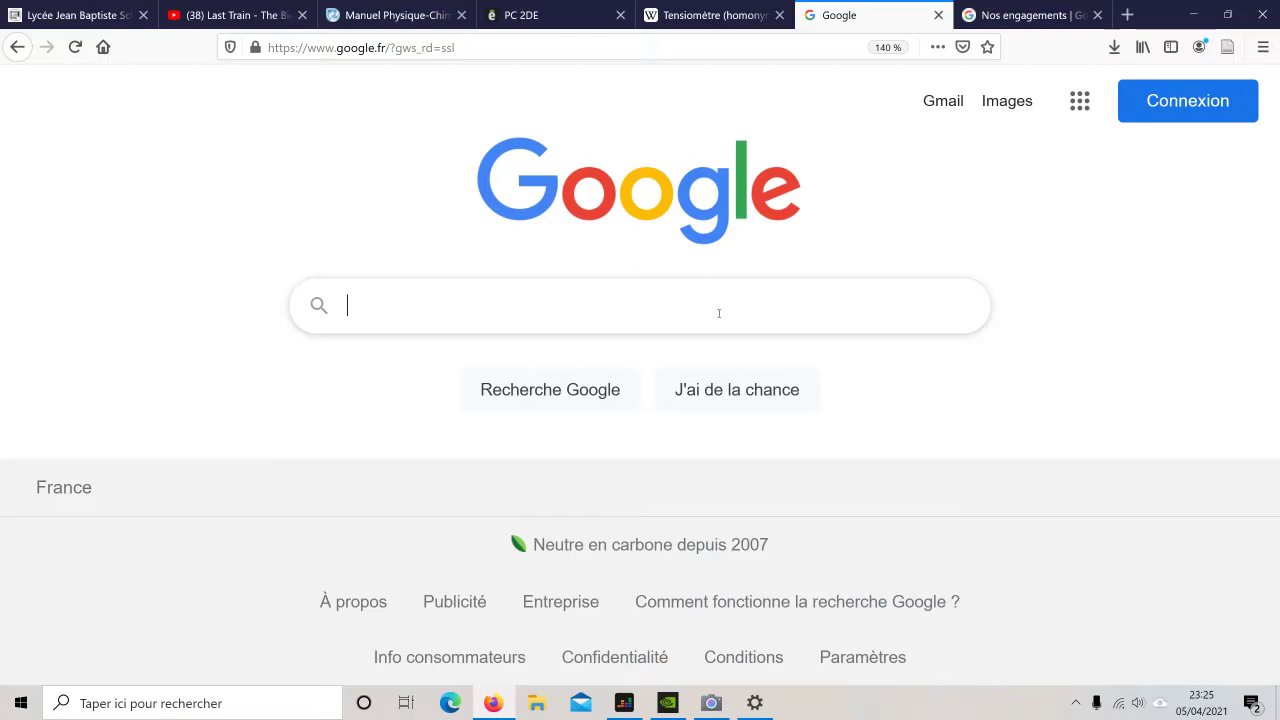
key("ctrl+Tab")
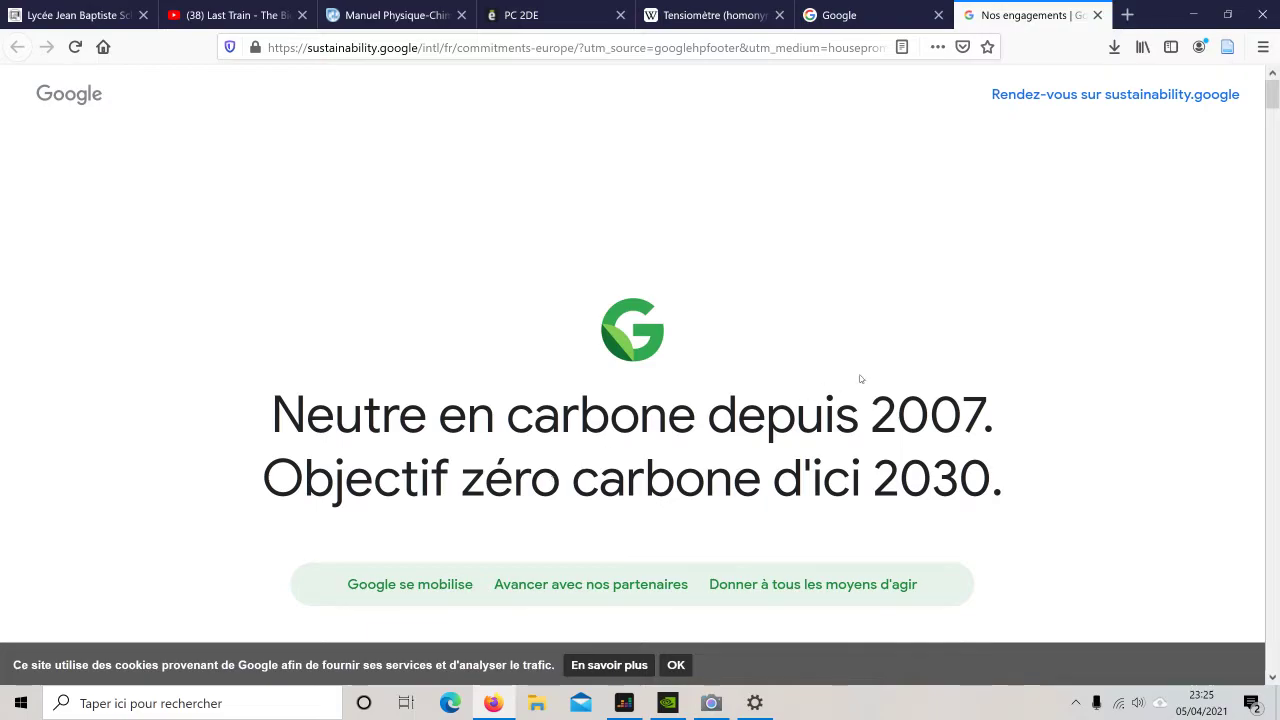
left_click(828, 12)
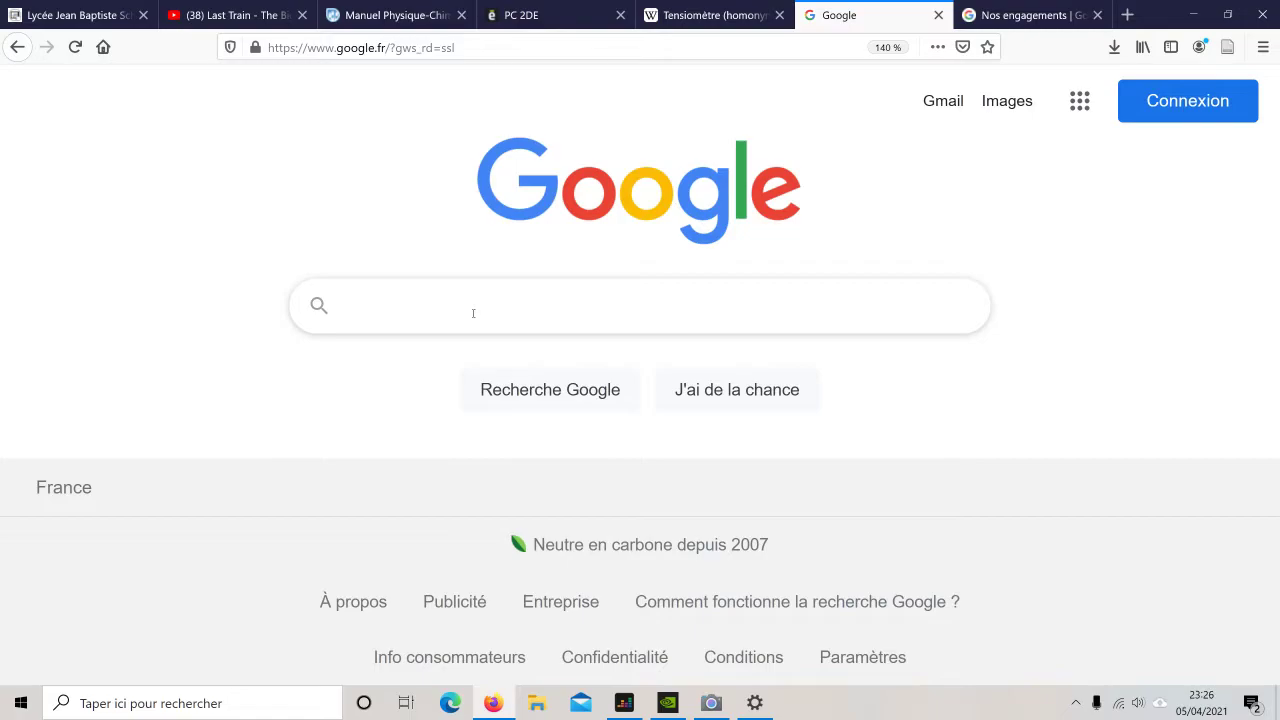
type("TinkerCad")
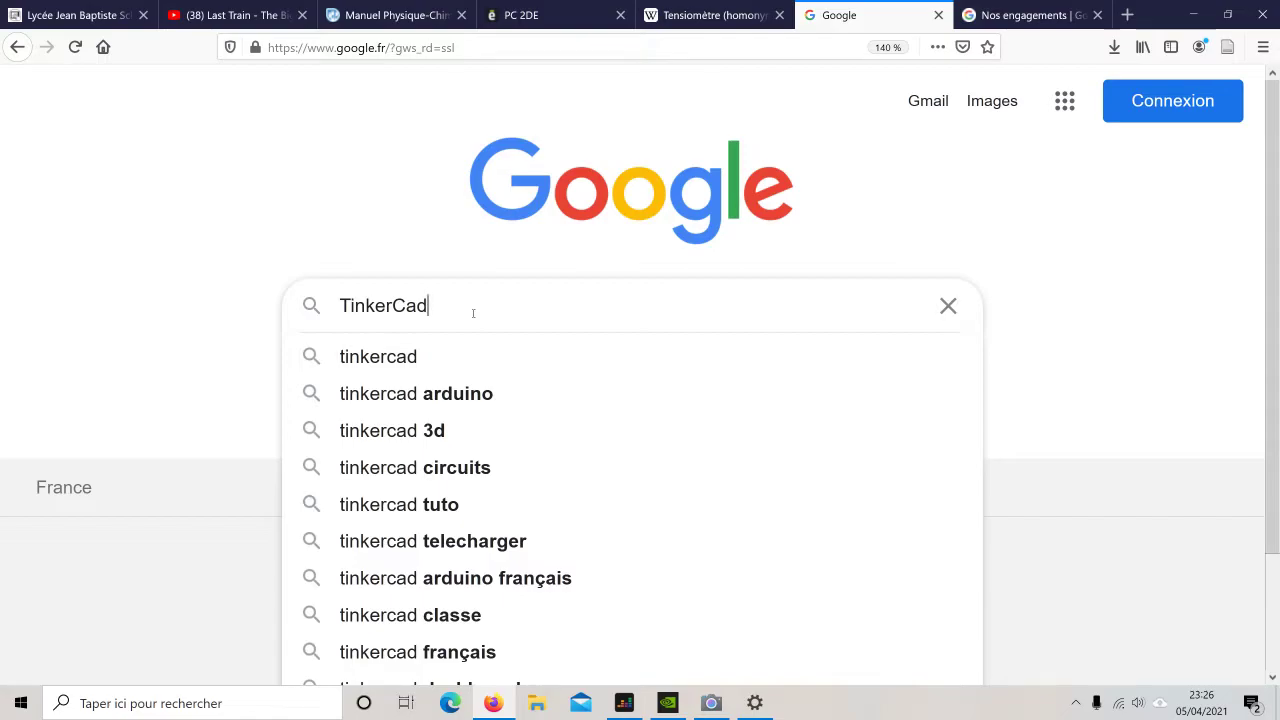
key("Return")
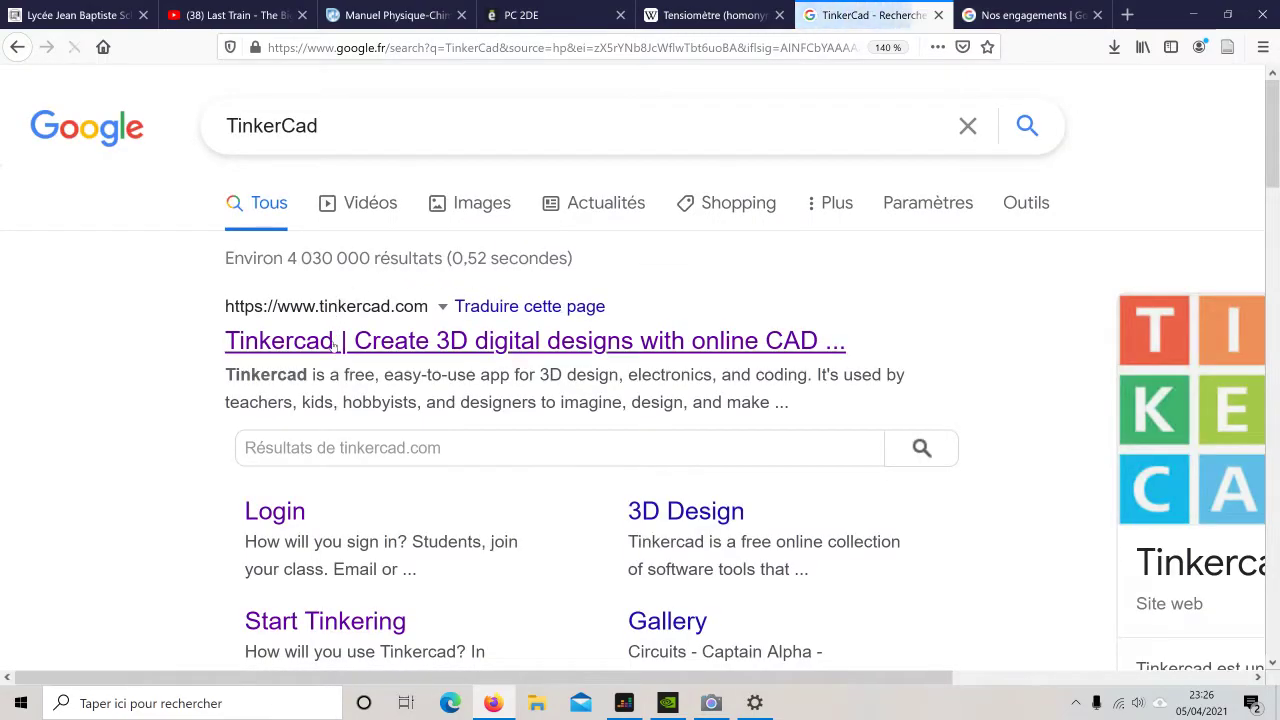
left_click(347, 345)
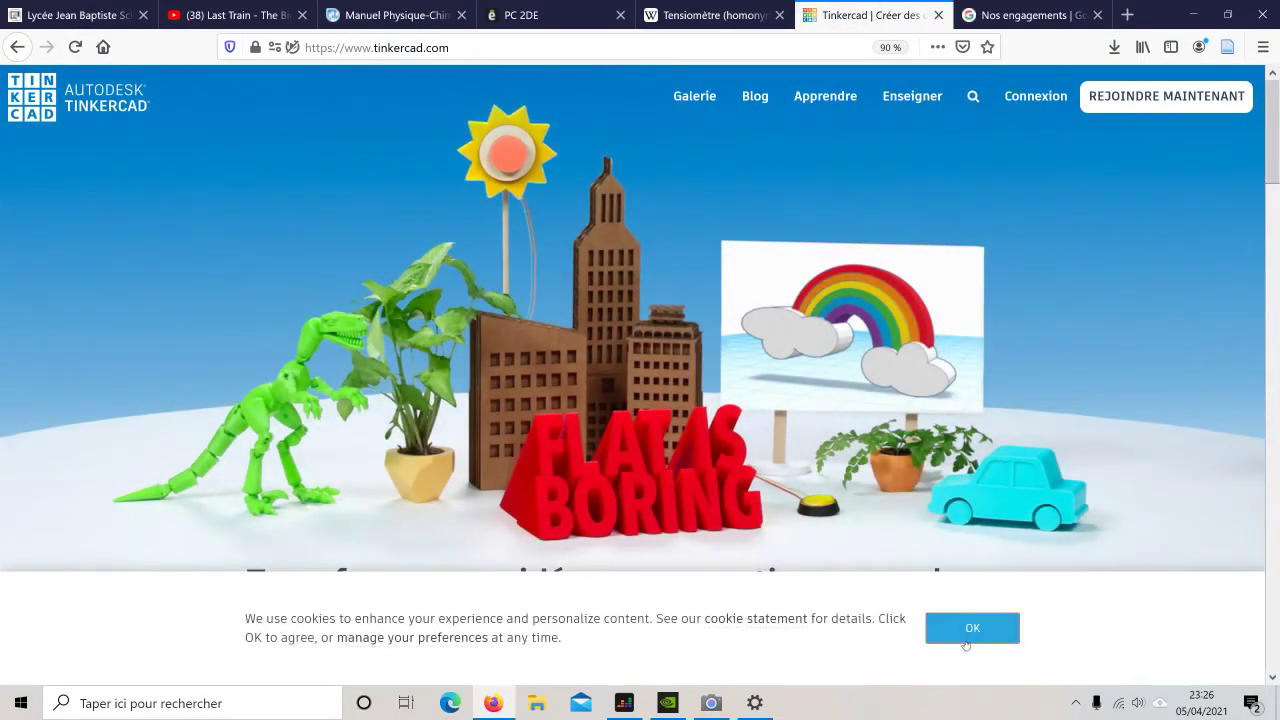
Step: Sign in to Tinkercad with the Google account, accepting the cookie notices on the home page and the dashboard
left_click(966, 642)
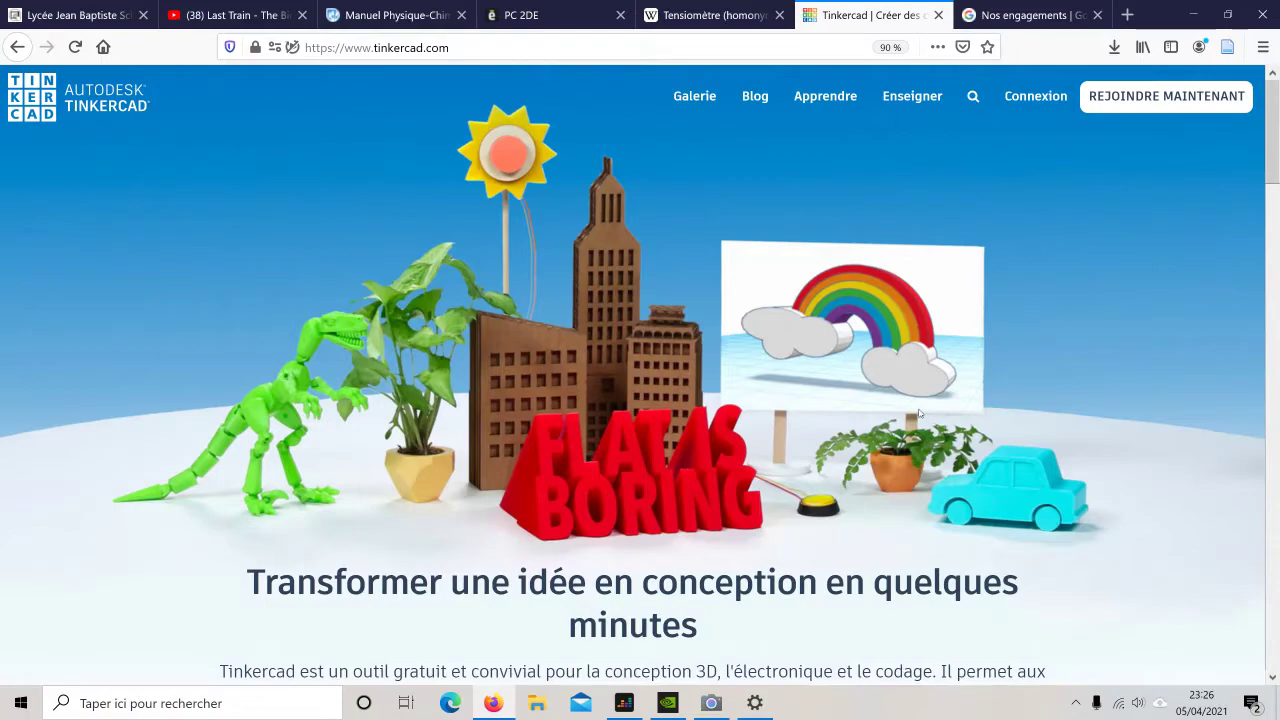
left_click(1026, 105)
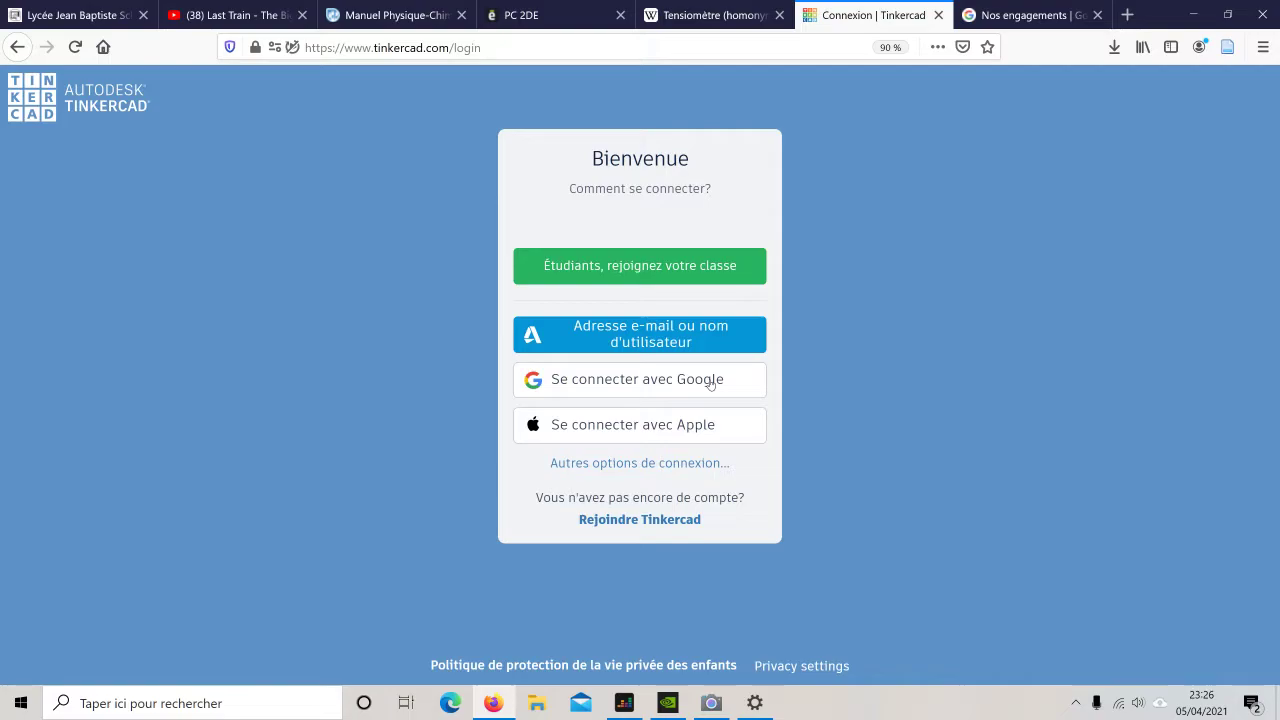
left_click(600, 380)
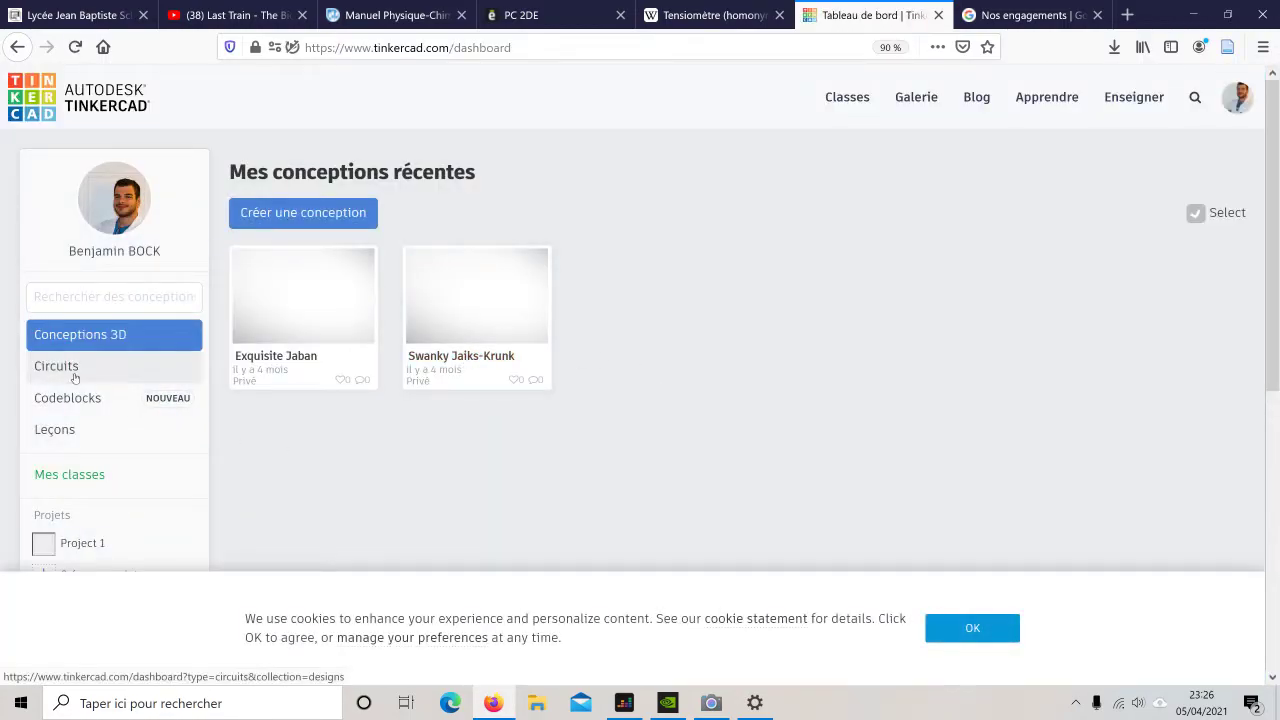
left_click(972, 628)
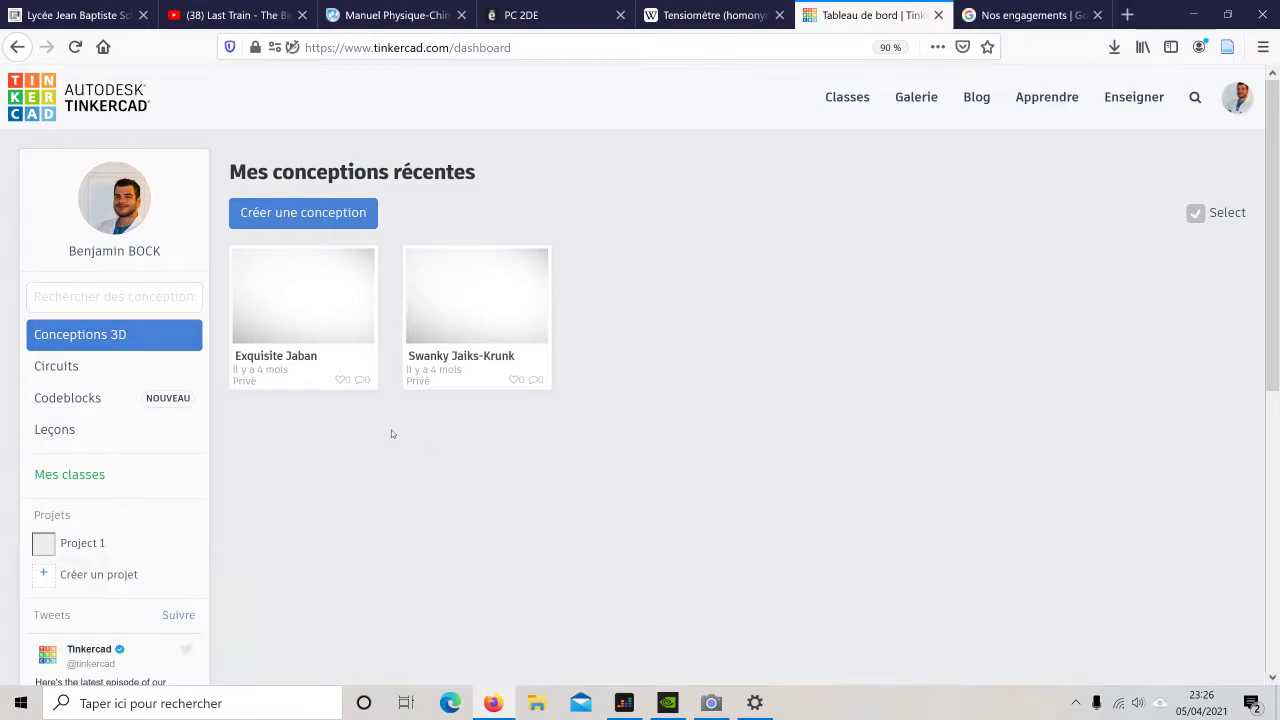
Step: Open the Circuits collection on the dashboard, create a new circuit and accept the cookie notice in the editor
left_click(69, 370)
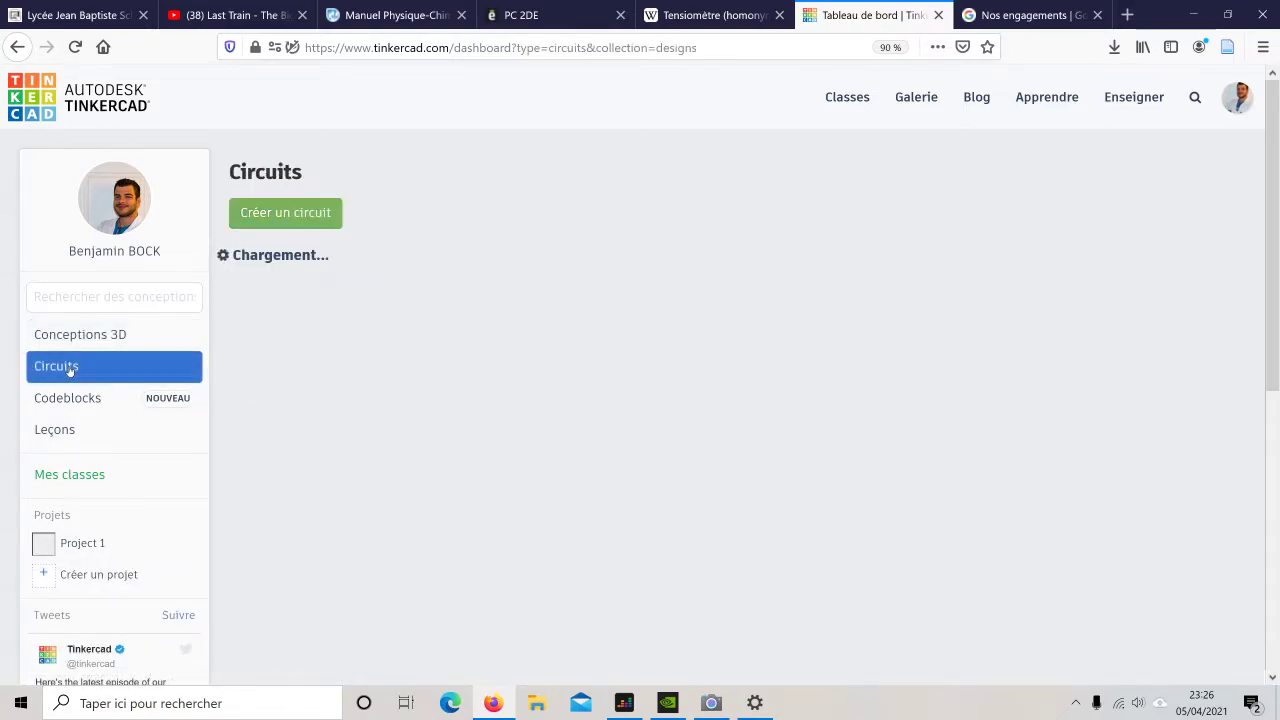
left_click(76, 405)
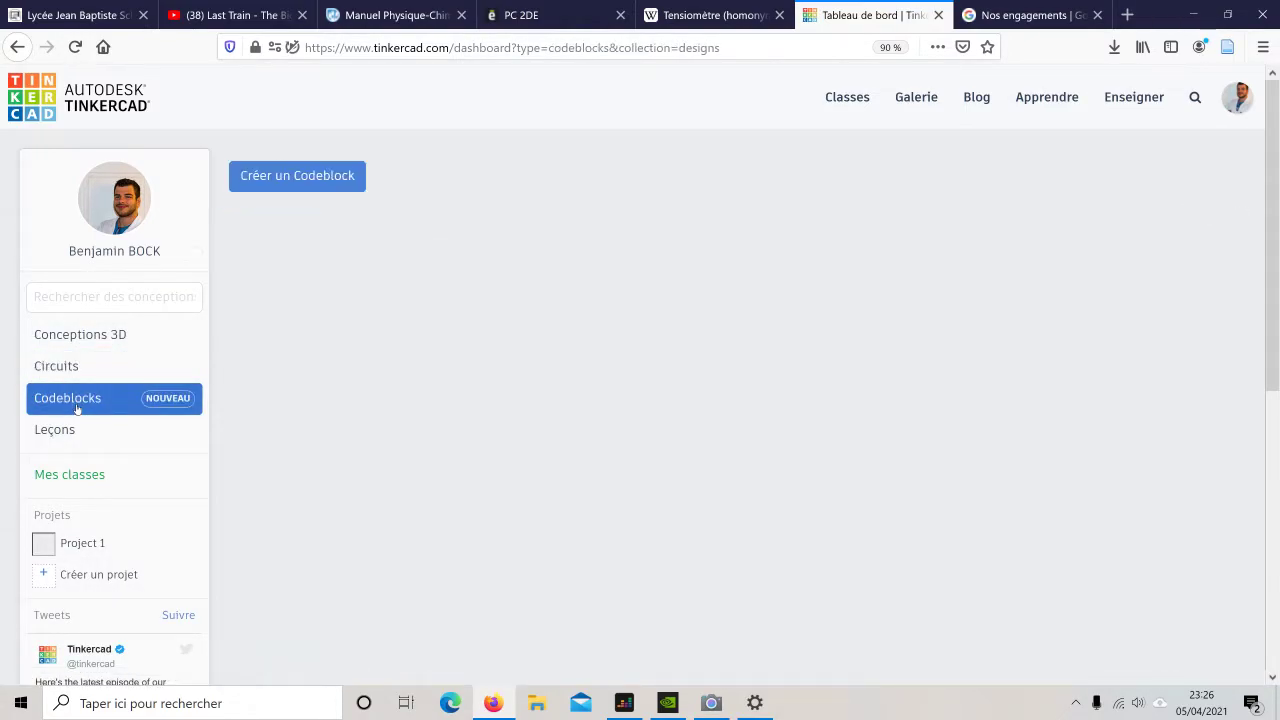
left_click(70, 368)
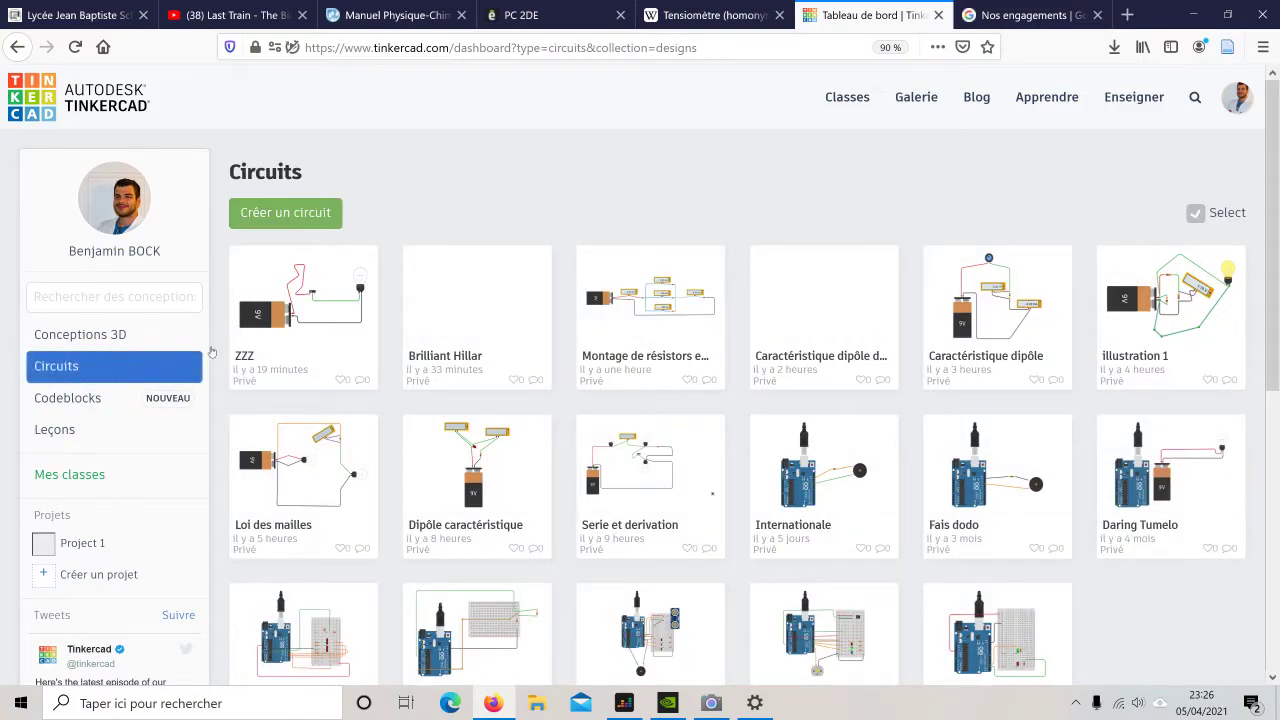
scroll(527, 307, "down", 5)
scroll(470, 285, "up", 5)
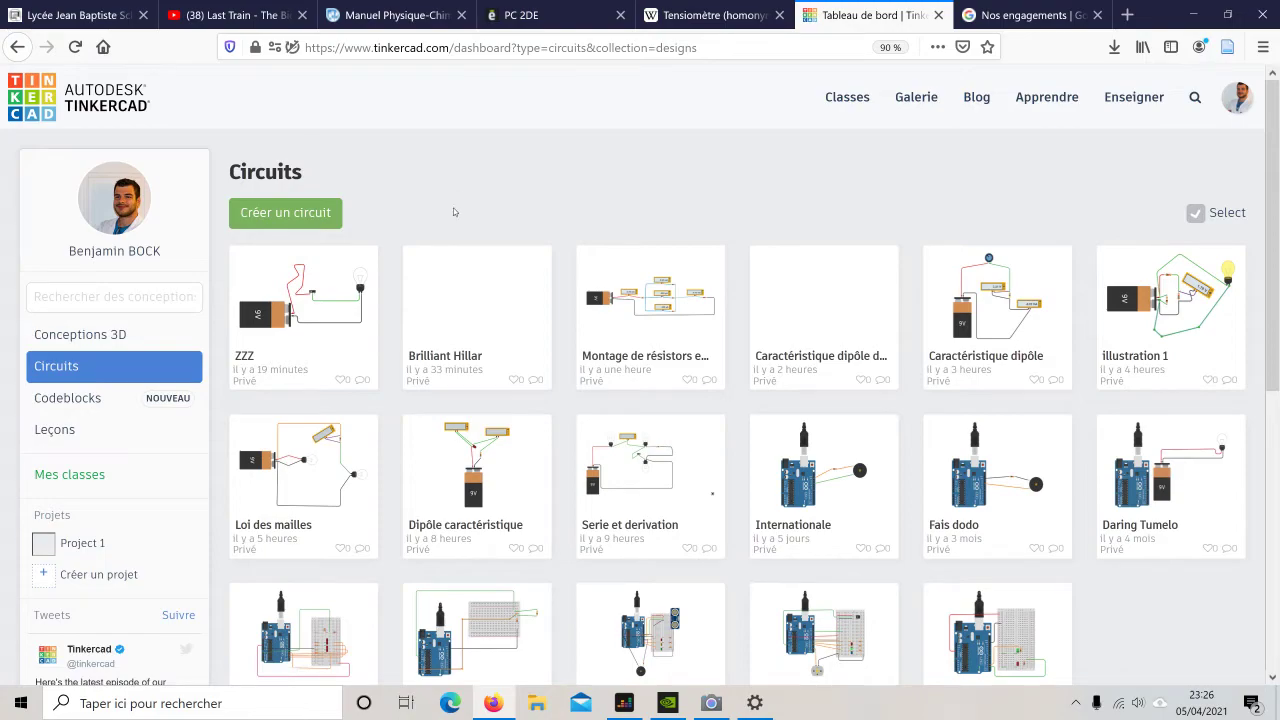
left_click(294, 216)
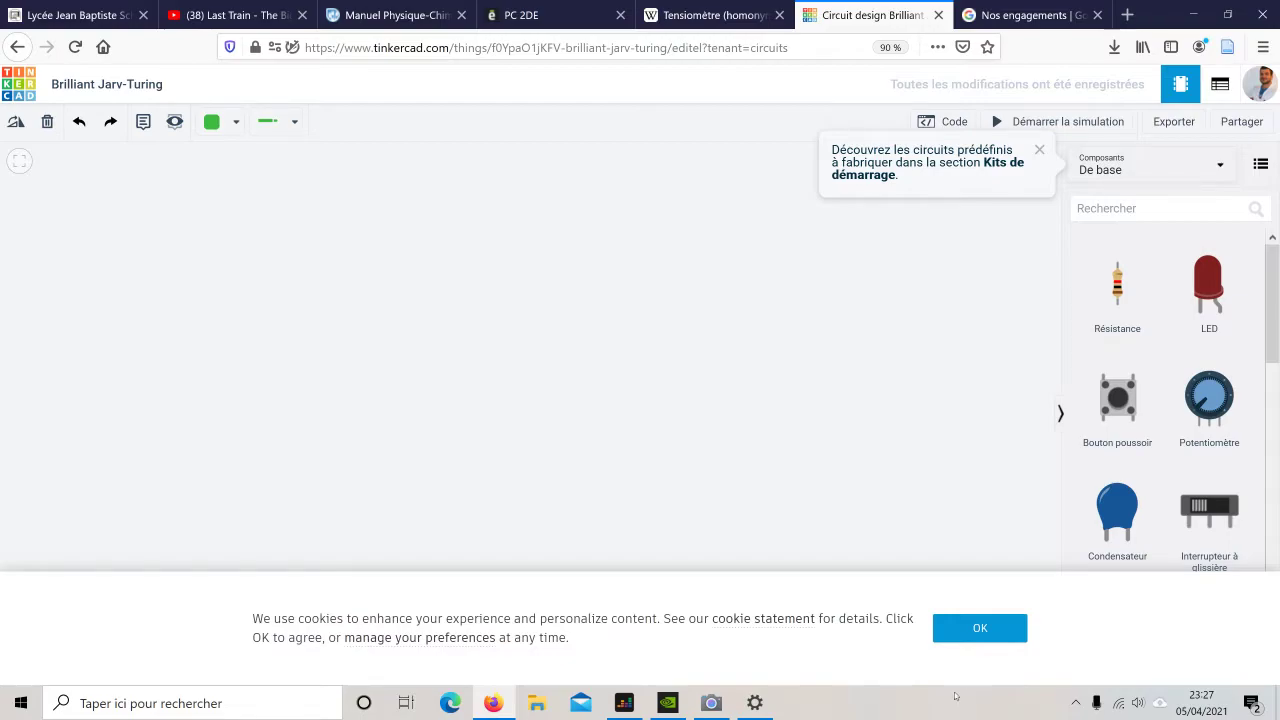
left_click(955, 637)
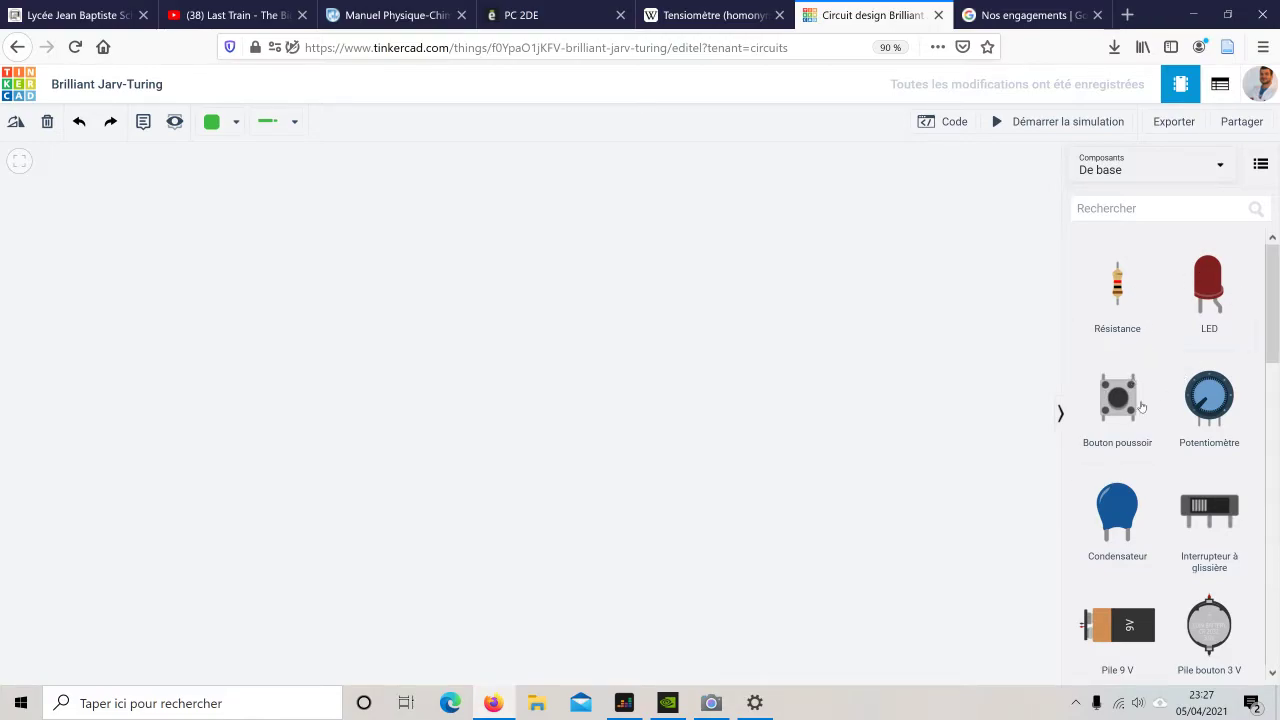
Step: Browse the basic components and search the component library for "Ampoule"
scroll(1230, 340, "down", 5)
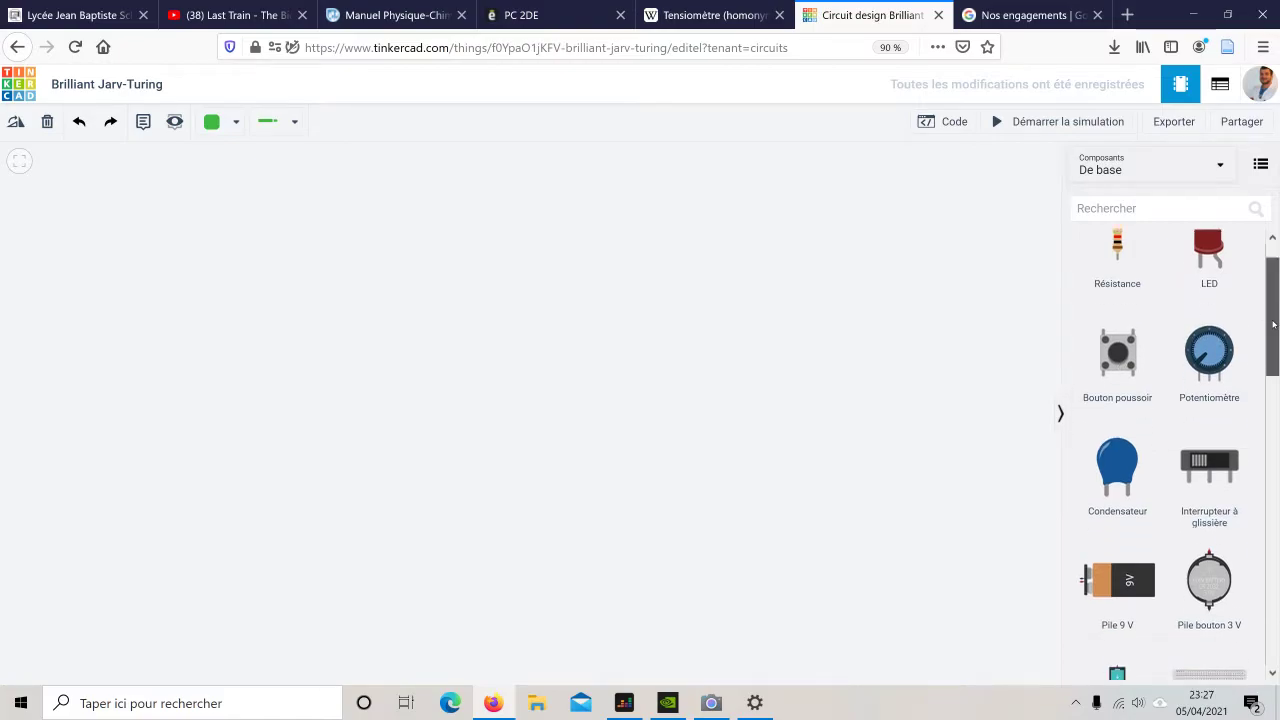
left_click_drag(1272, 382, 1277, 195)
left_click(1153, 209)
type("Ampoules")
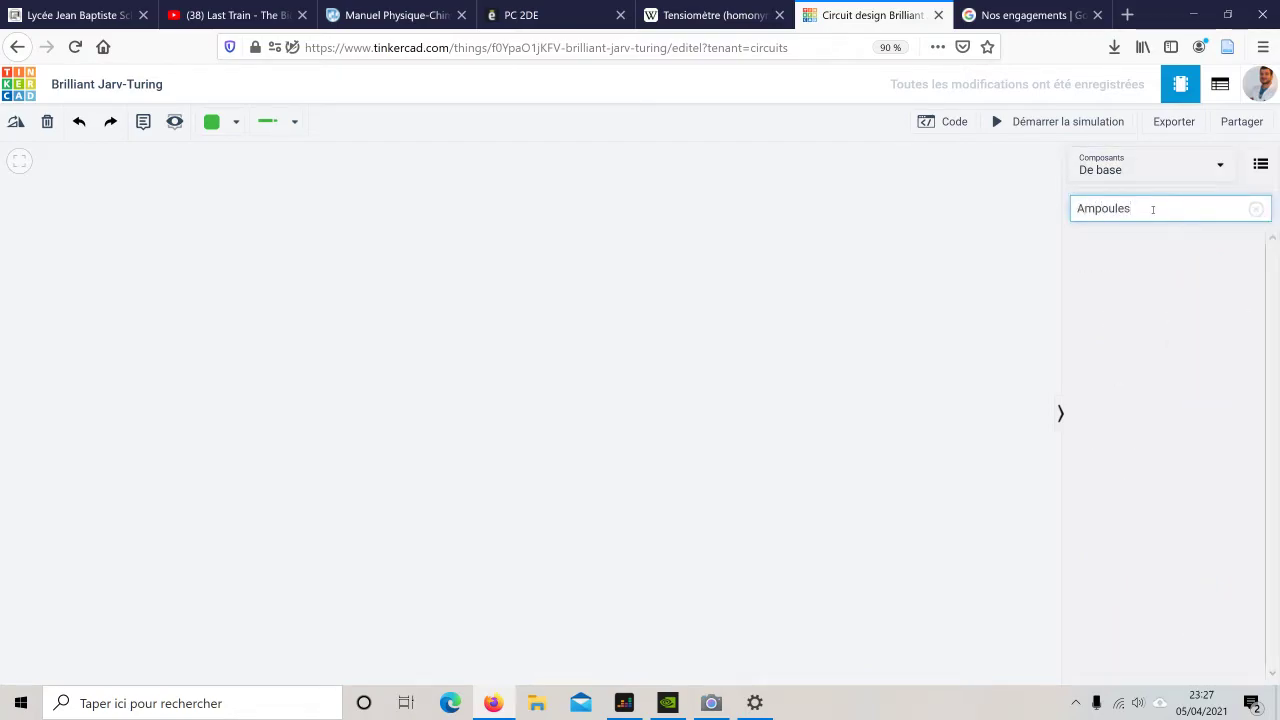
key("BackSpace")
left_click_drag(1146, 208, 869, 223)
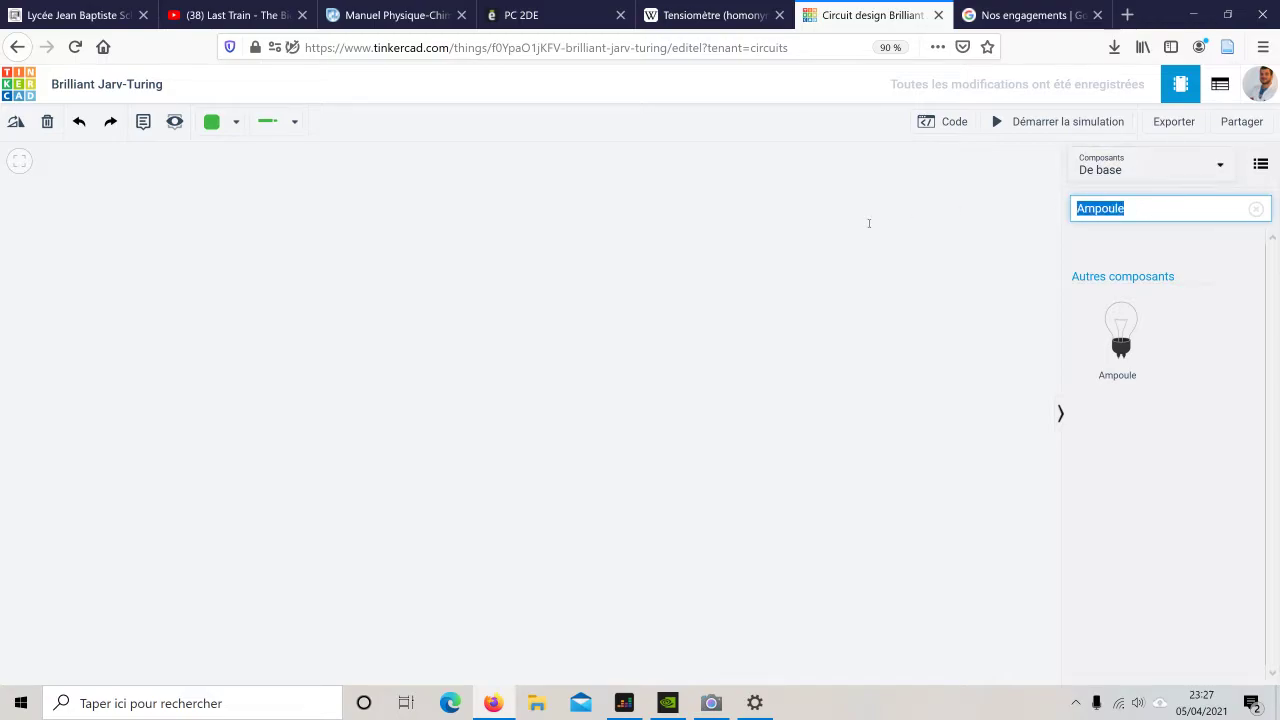
Step: Search the component library for "Multimètre", and clear the search to list all basic components again
type("Multim")
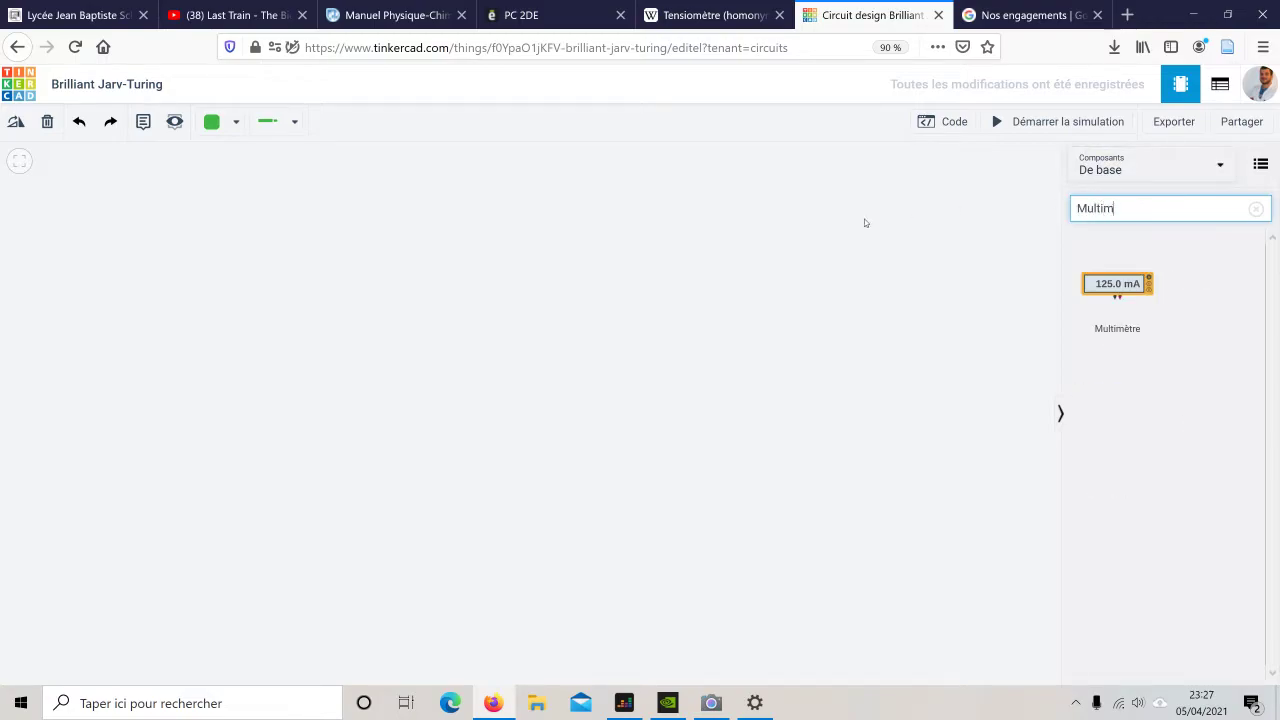
type("ètre")
left_click_drag(1111, 209, 1116, 210)
left_click(1161, 213)
left_click_drag(1114, 208, 1125, 210)
left_click(1149, 213)
key("ctrl+a")
key("BackSpace")
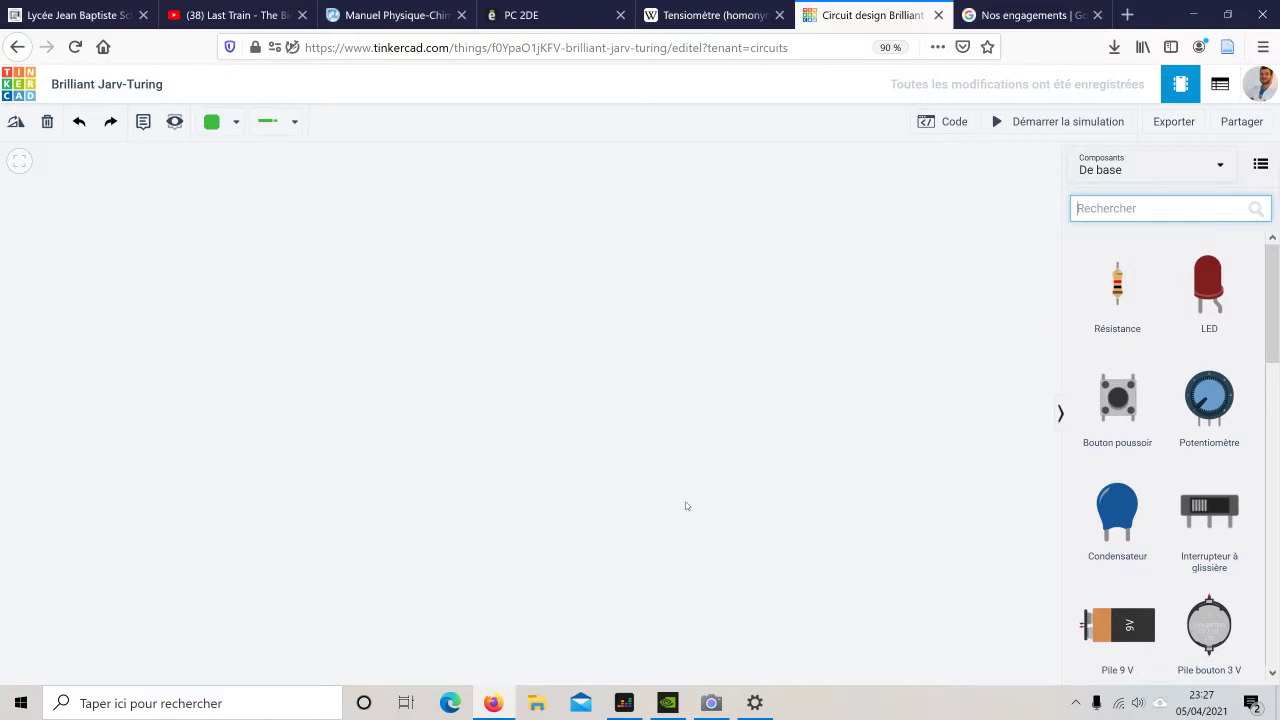
Step: Place a 9 V battery on the left part of the empty workplane
left_click_drag(1118, 618, 100, 397)
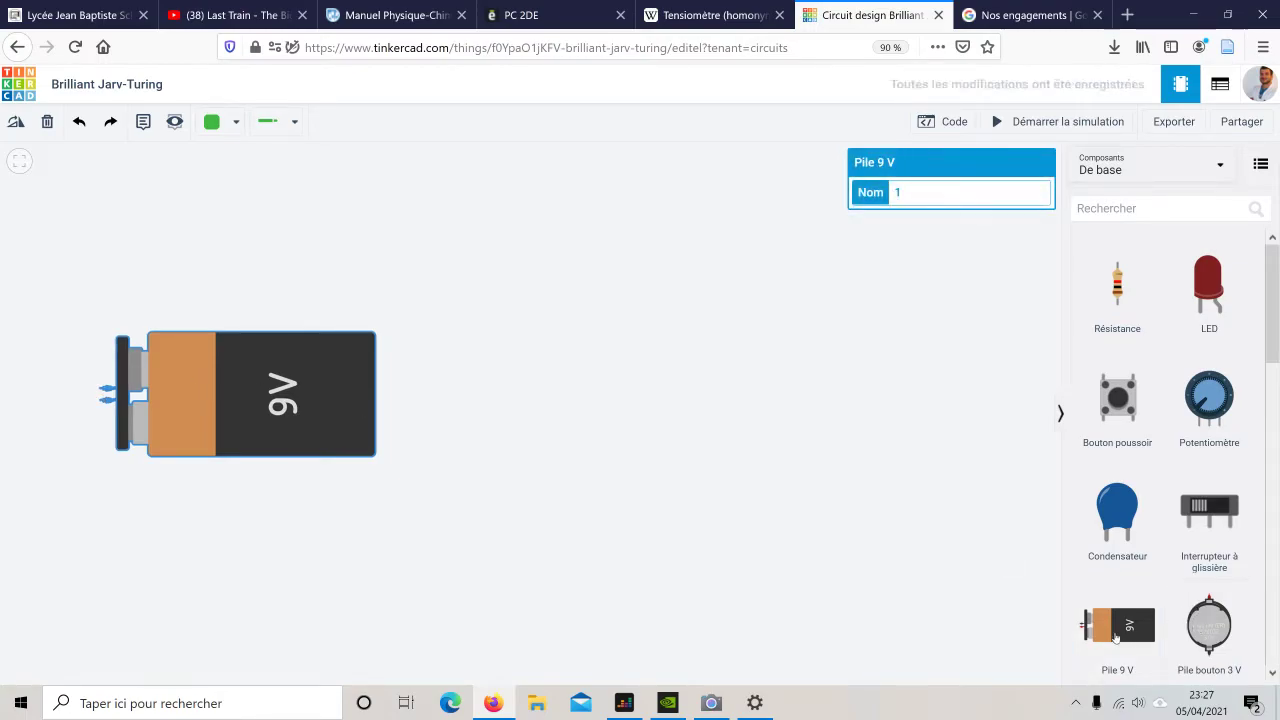
Step: Place a second 9 V battery beside the first one and delete it
left_click(1051, 601)
left_click_drag(1117, 625, 428, 375)
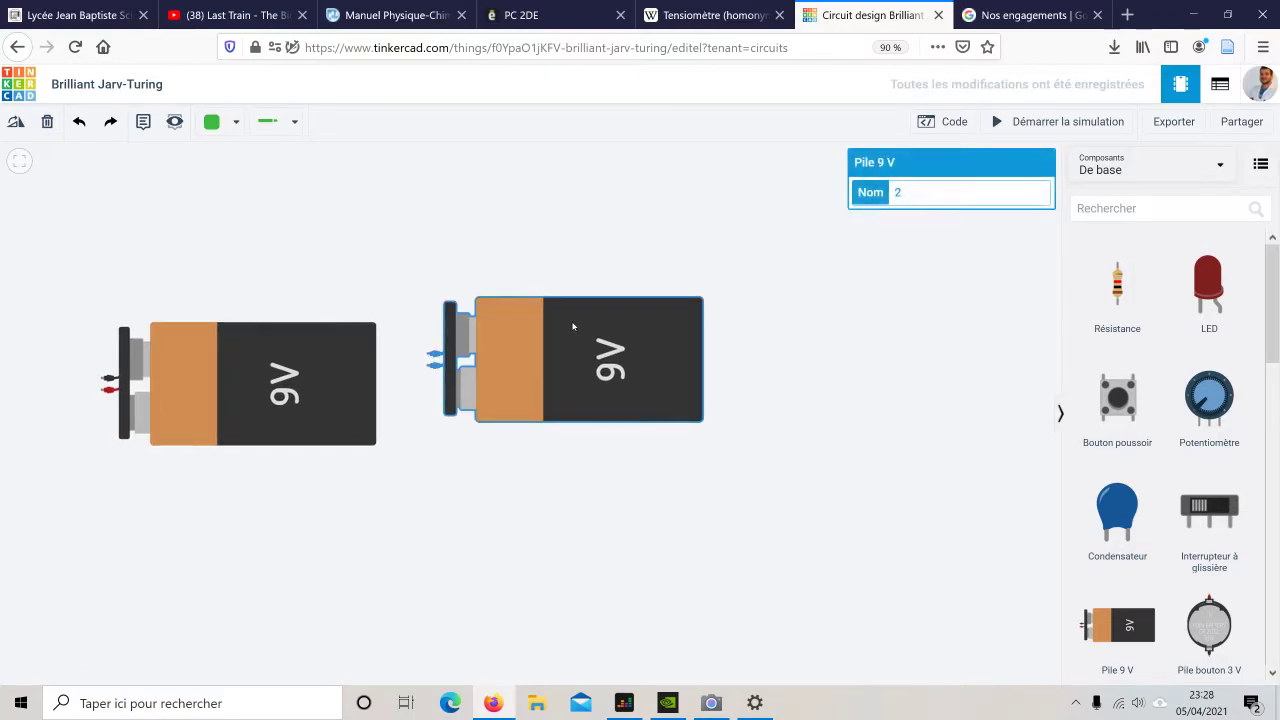
key("Delete")
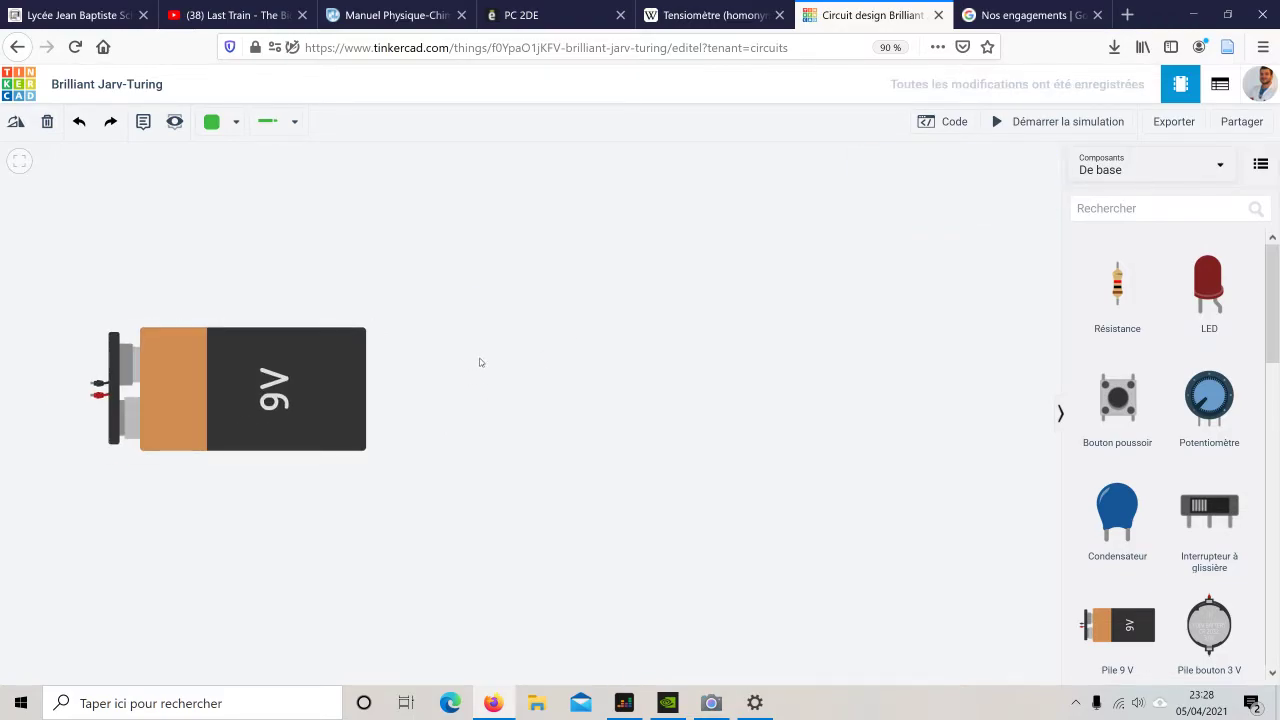
Step: Rotate the 9 V battery by 180° so its terminals face right, and position it on the left part of the workplane
left_click(217, 366)
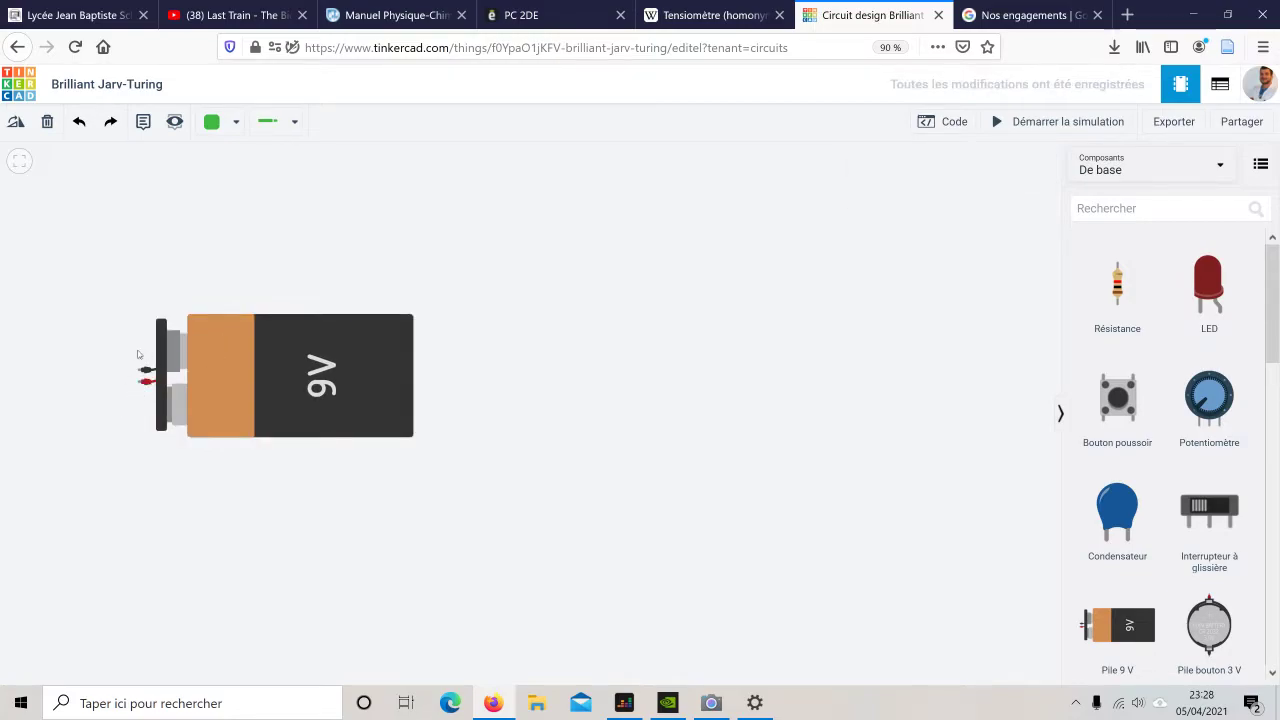
left_click(380, 365)
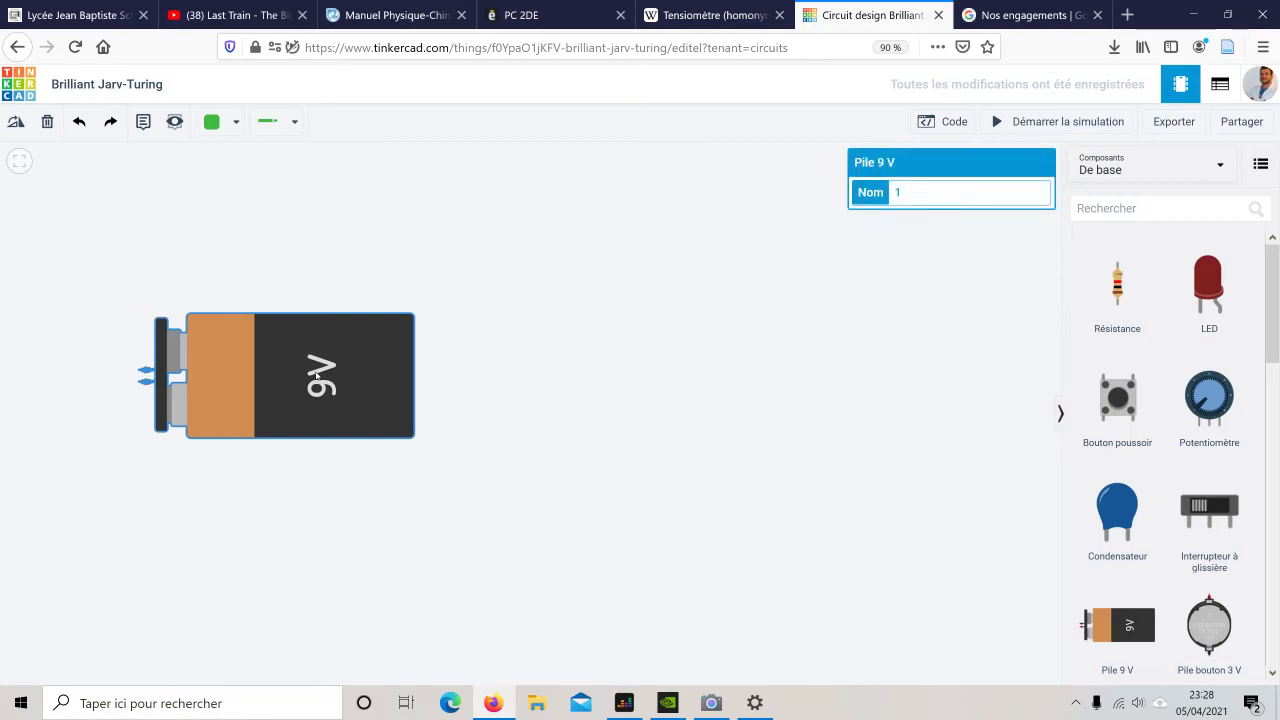
left_click(22, 128)
left_click(22, 128)
left_click(22, 128)
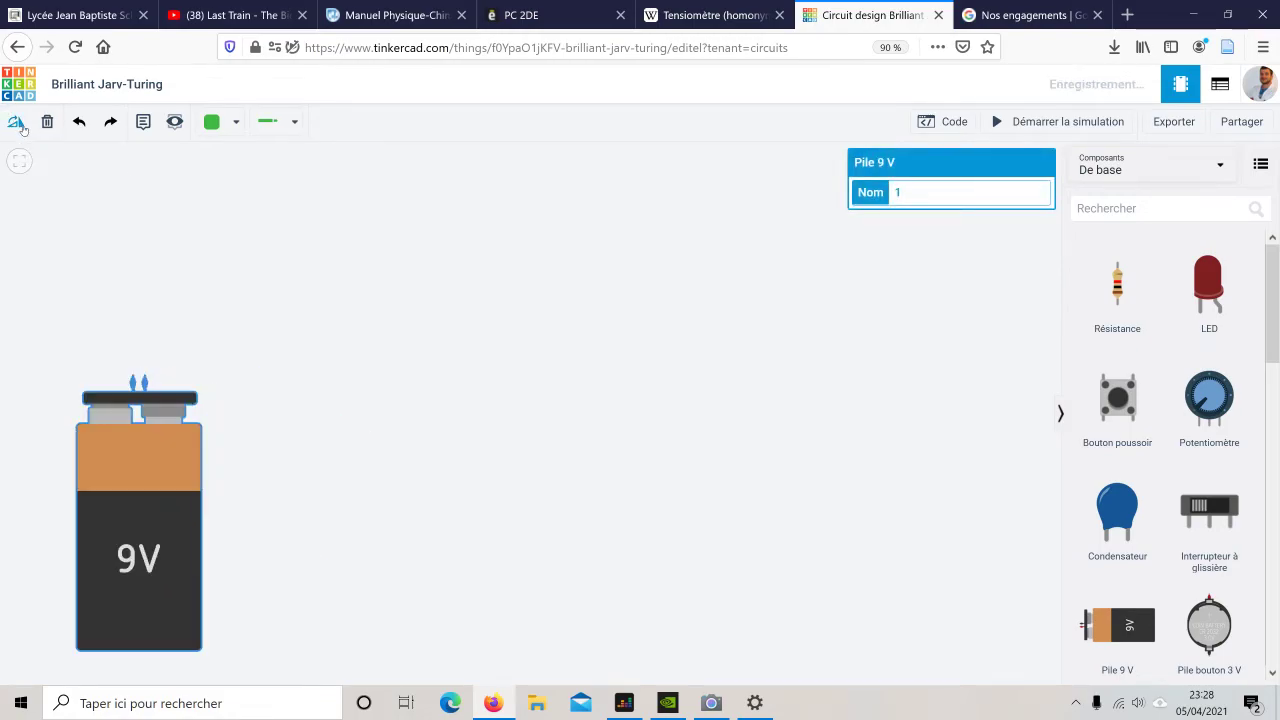
left_click(22, 128)
left_click(22, 128)
left_click(22, 128)
left_click_drag(43, 425, 238, 443)
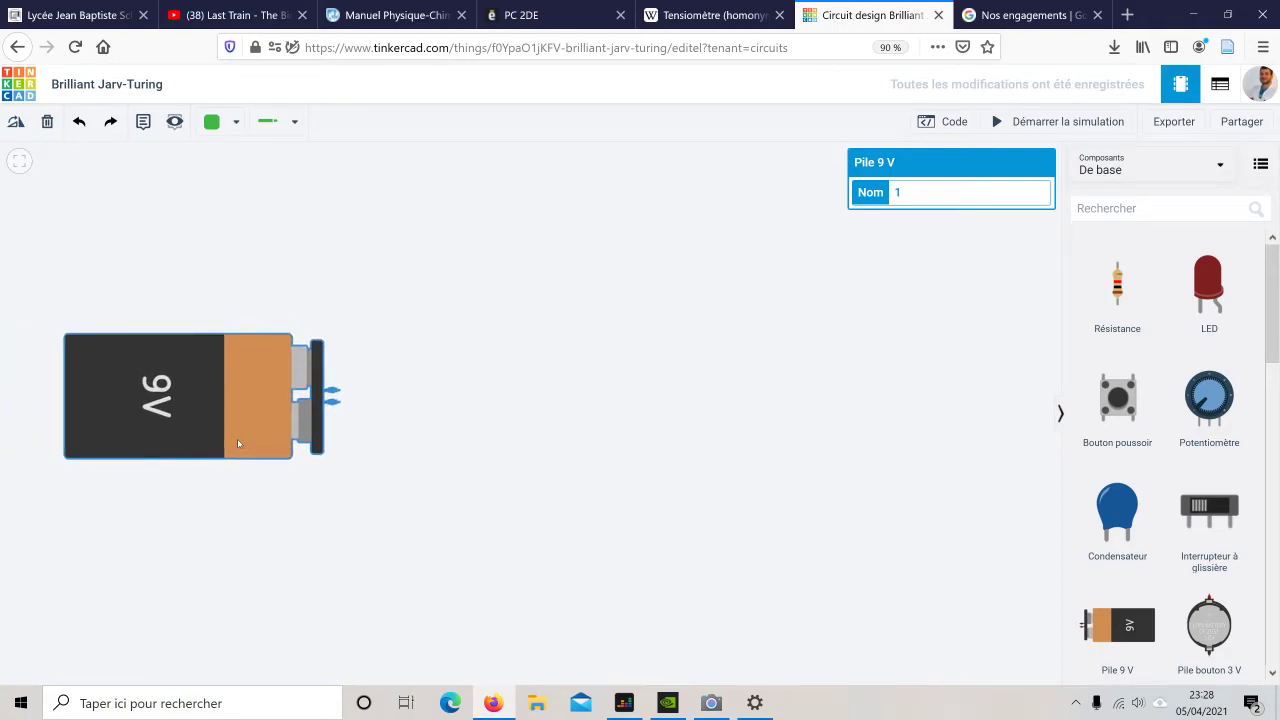
left_click(593, 399)
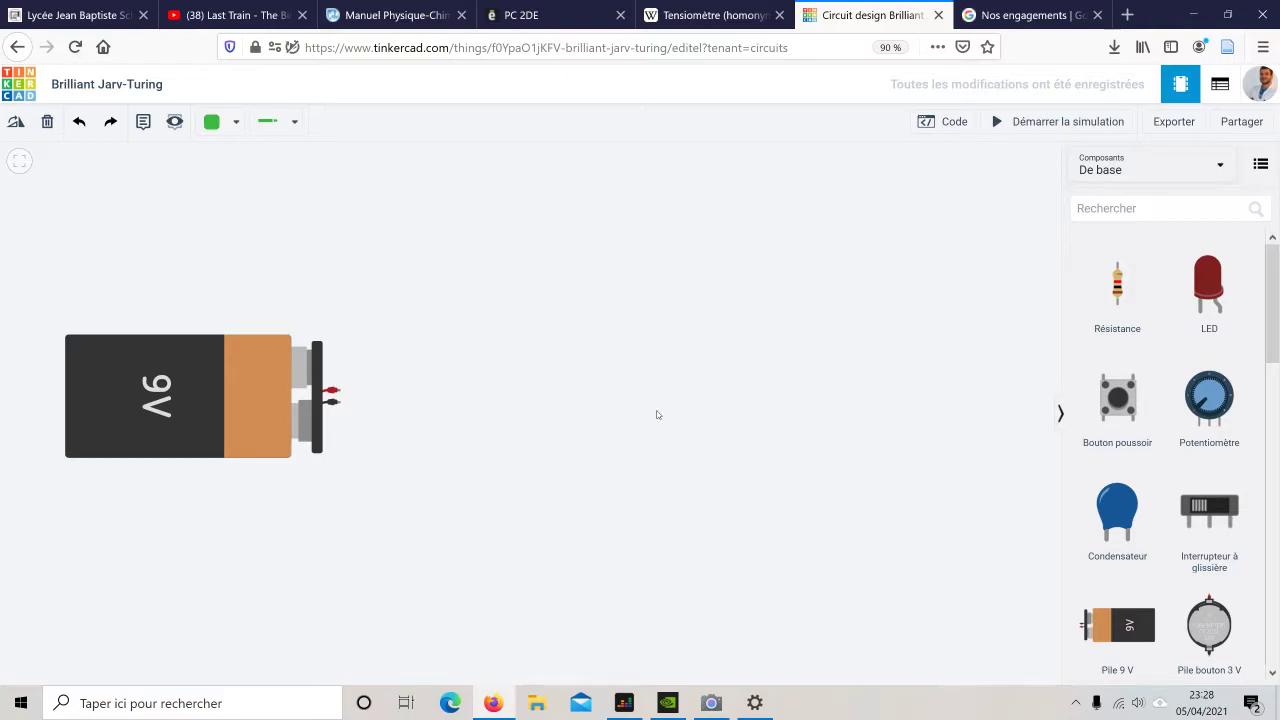
Step: Place a slide switch to the upper right of the battery, and find "ampoule" to add a light bulb further right
left_click_drag(1217, 515, 480, 278)
left_click(1207, 210)
type("ampoule")
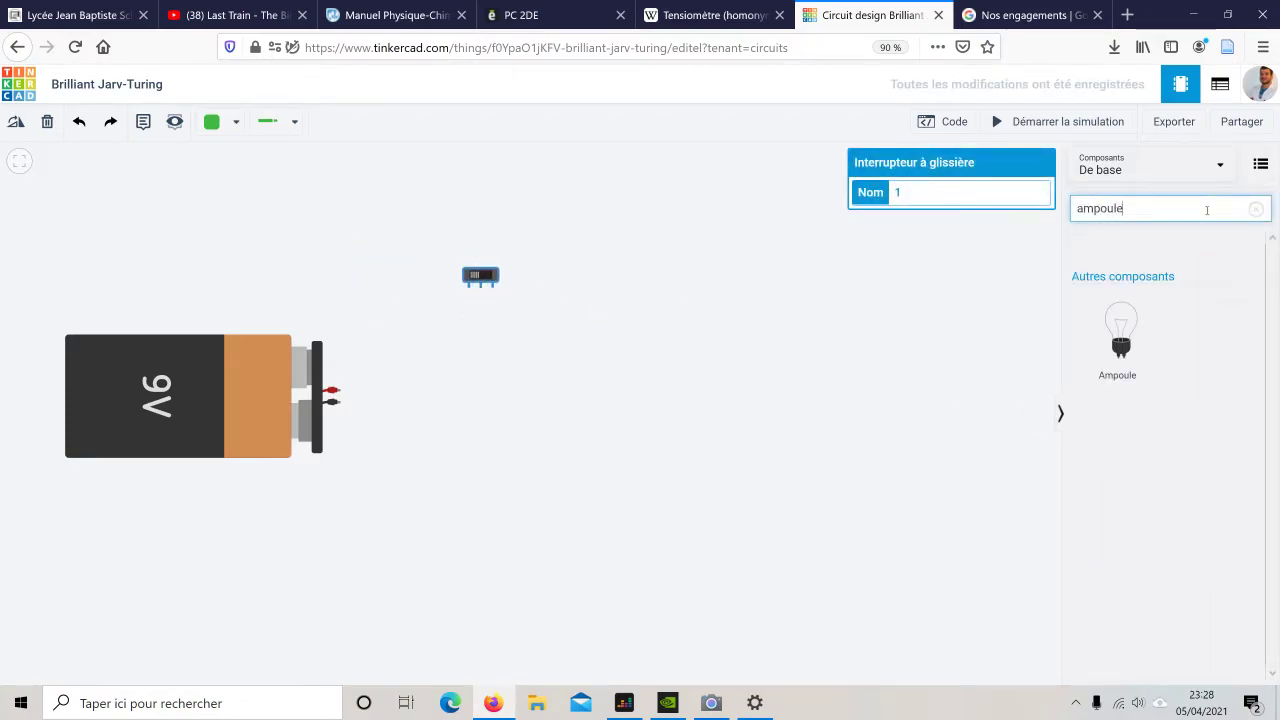
left_click_drag(1125, 320, 724, 287)
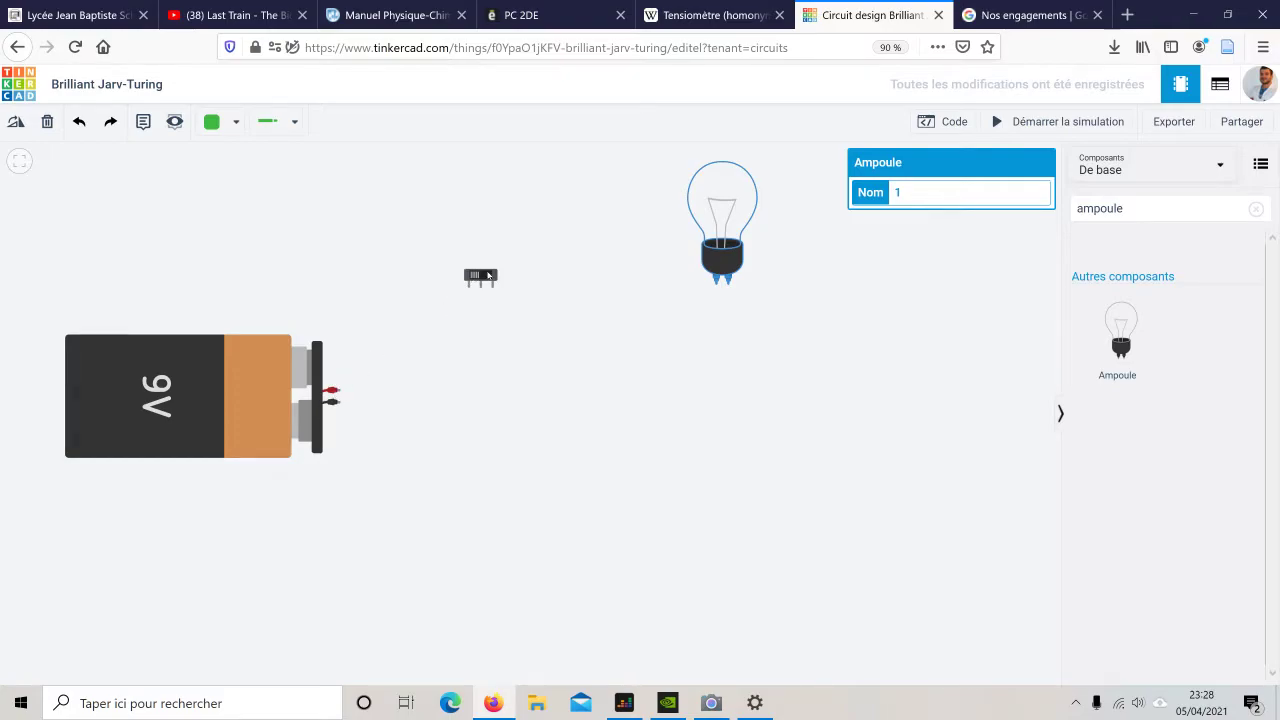
Step: Draw a green wire with many bends from the battery's positive terminal to Borne 1 of the slide switch
left_click(338, 392)
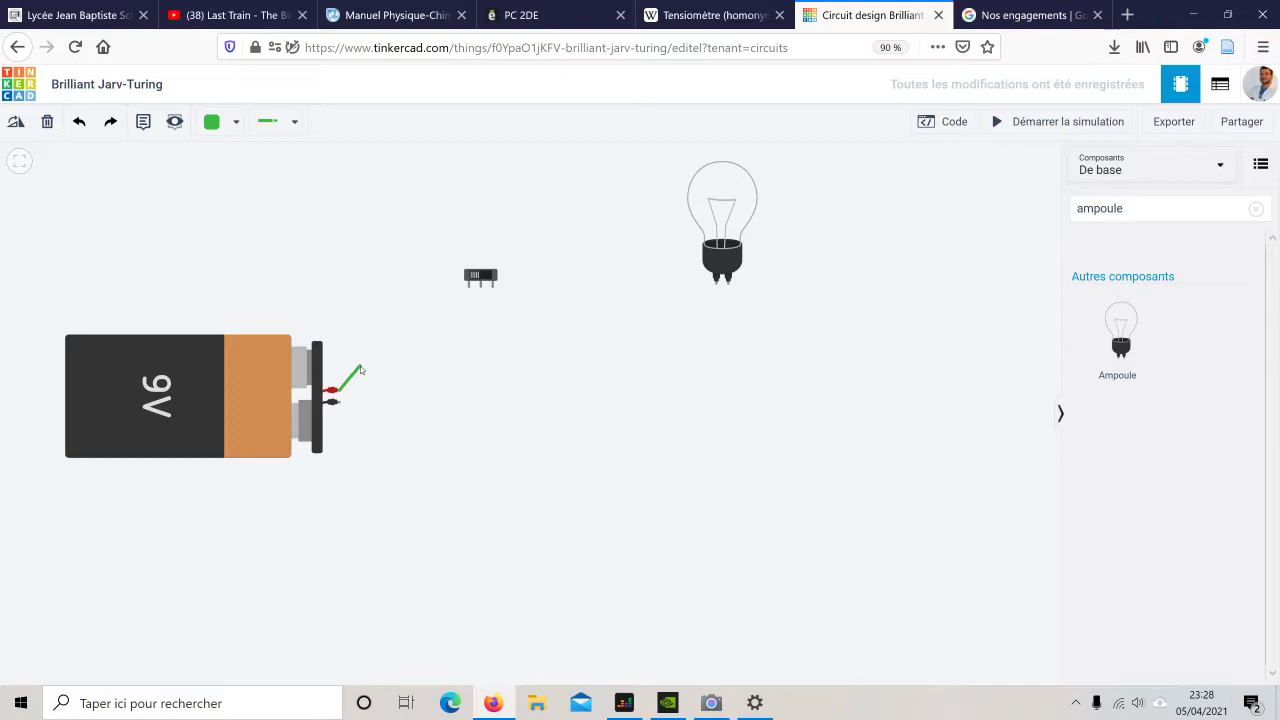
left_click(361, 322)
left_click(309, 287)
left_click(330, 249)
left_click(301, 202)
left_click(338, 163)
left_click(442, 163)
left_click(457, 206)
left_click(361, 214)
left_click(385, 267)
left_click(430, 295)
left_click(416, 323)
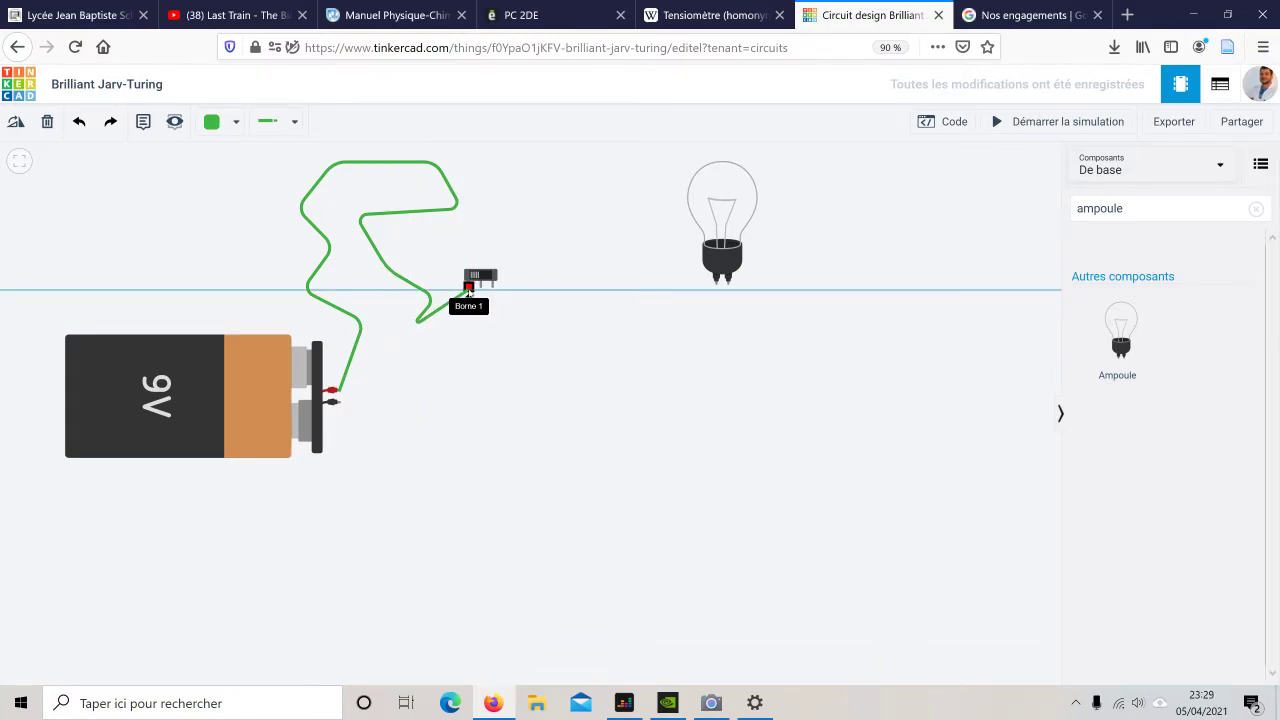
left_click(468, 289)
left_click(468, 289)
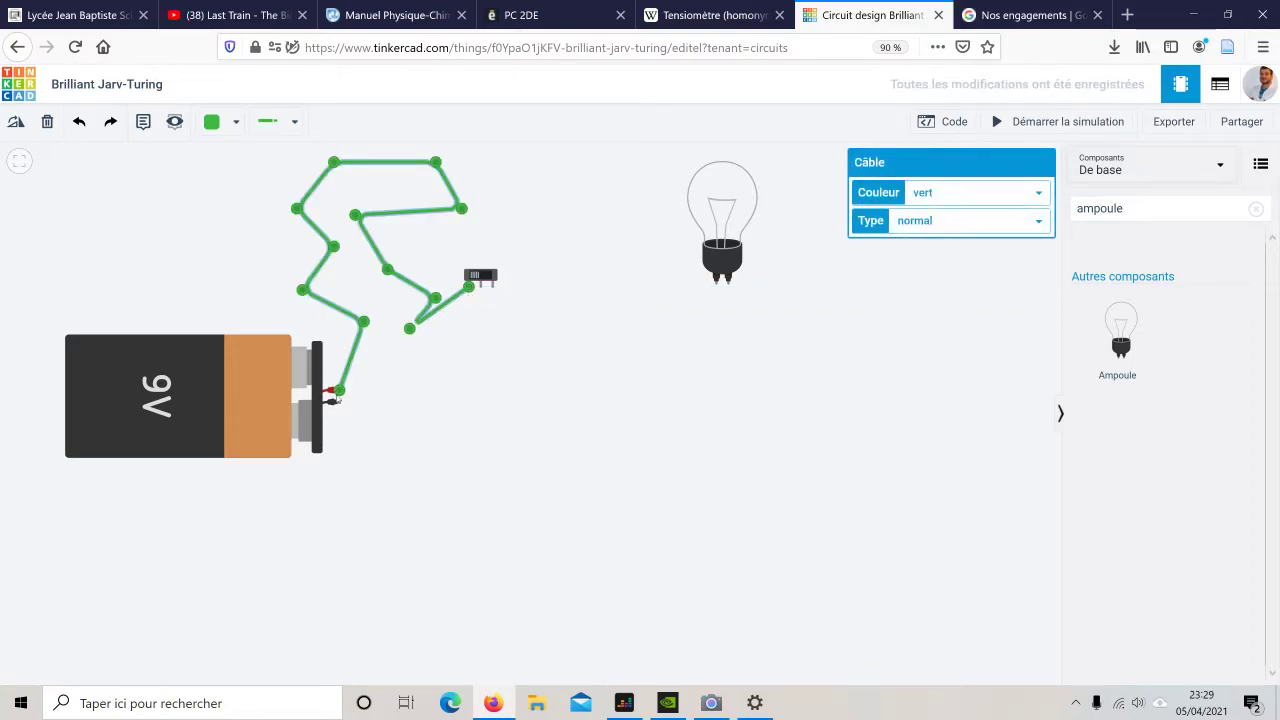
Step: Change the colour of the wire between the battery and the slide switch to red (rouge)
left_click(963, 190)
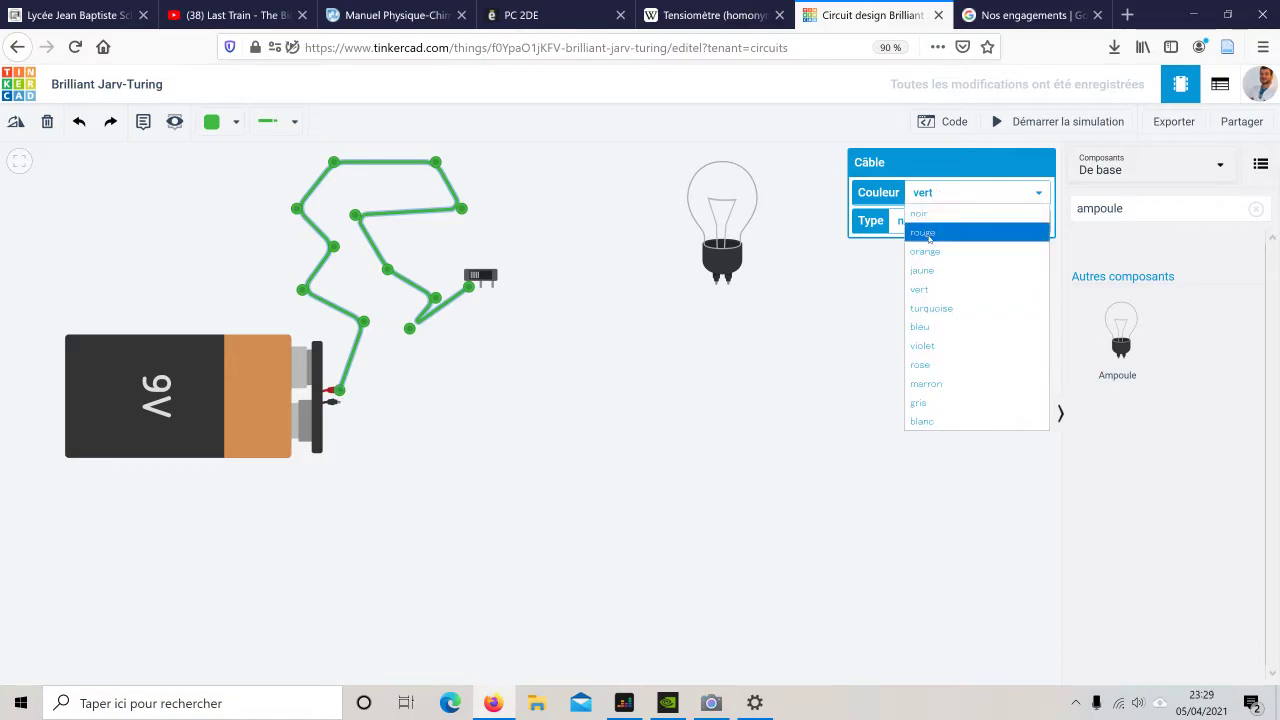
left_click(930, 226)
left_click(653, 396)
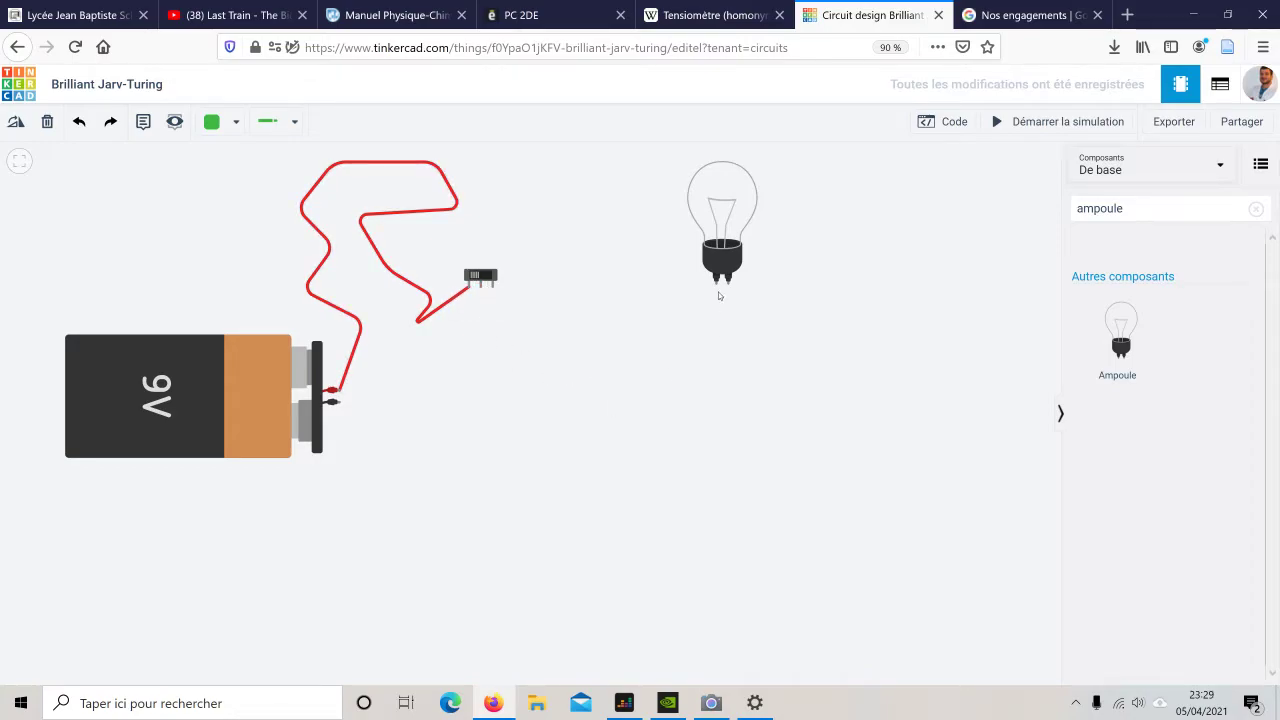
Step: Draw a green wire with two right-angle bends from the slide switch's middle terminal to Borne 1 of the light bulb
left_click(480, 288)
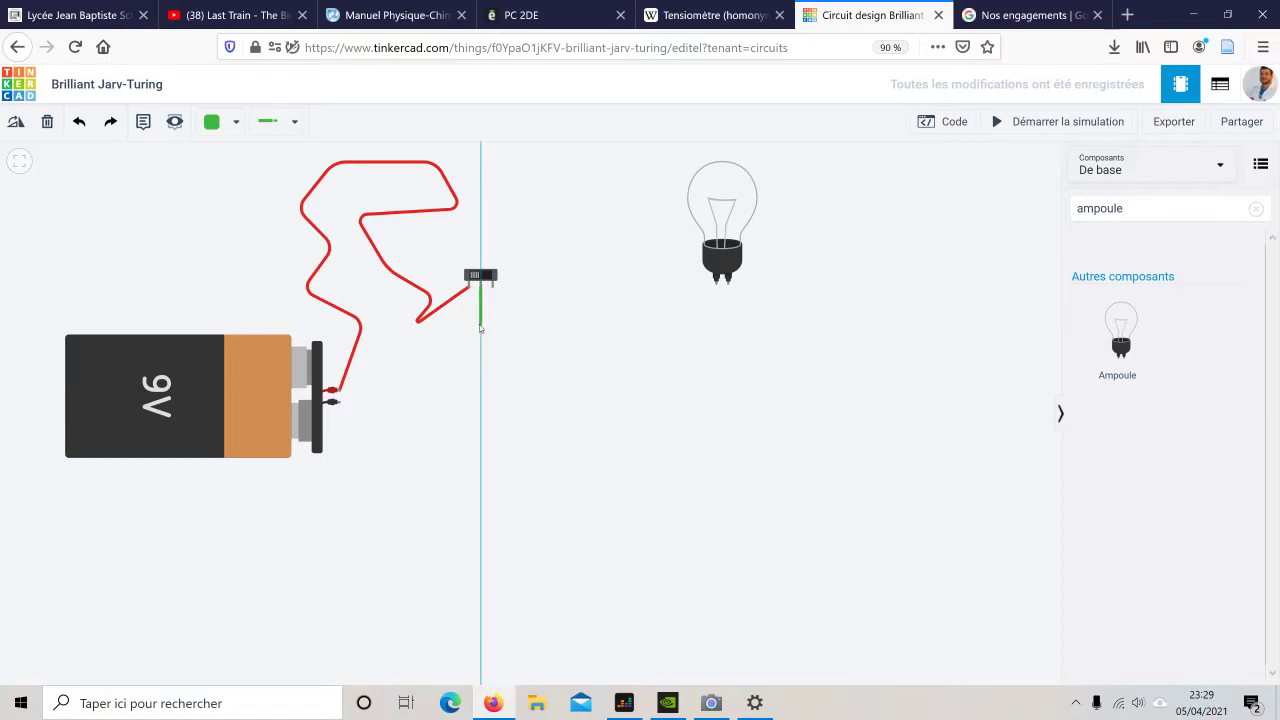
left_click(480, 325)
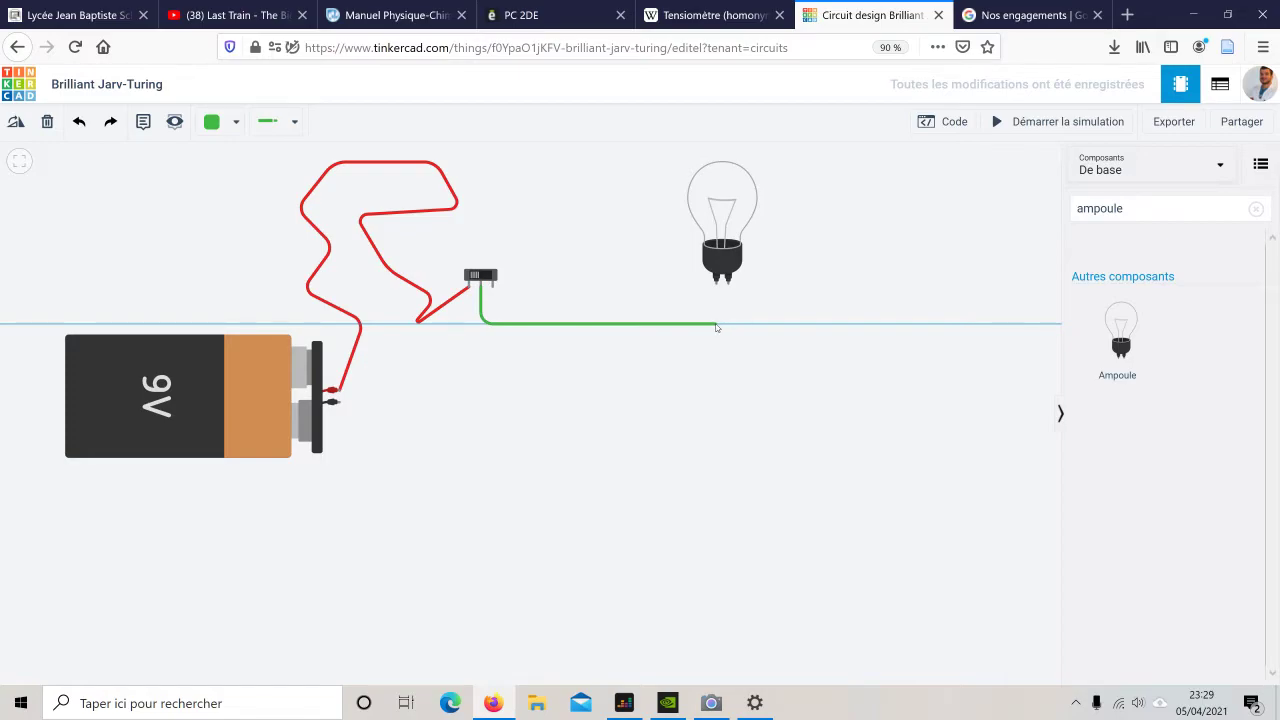
left_click(716, 325)
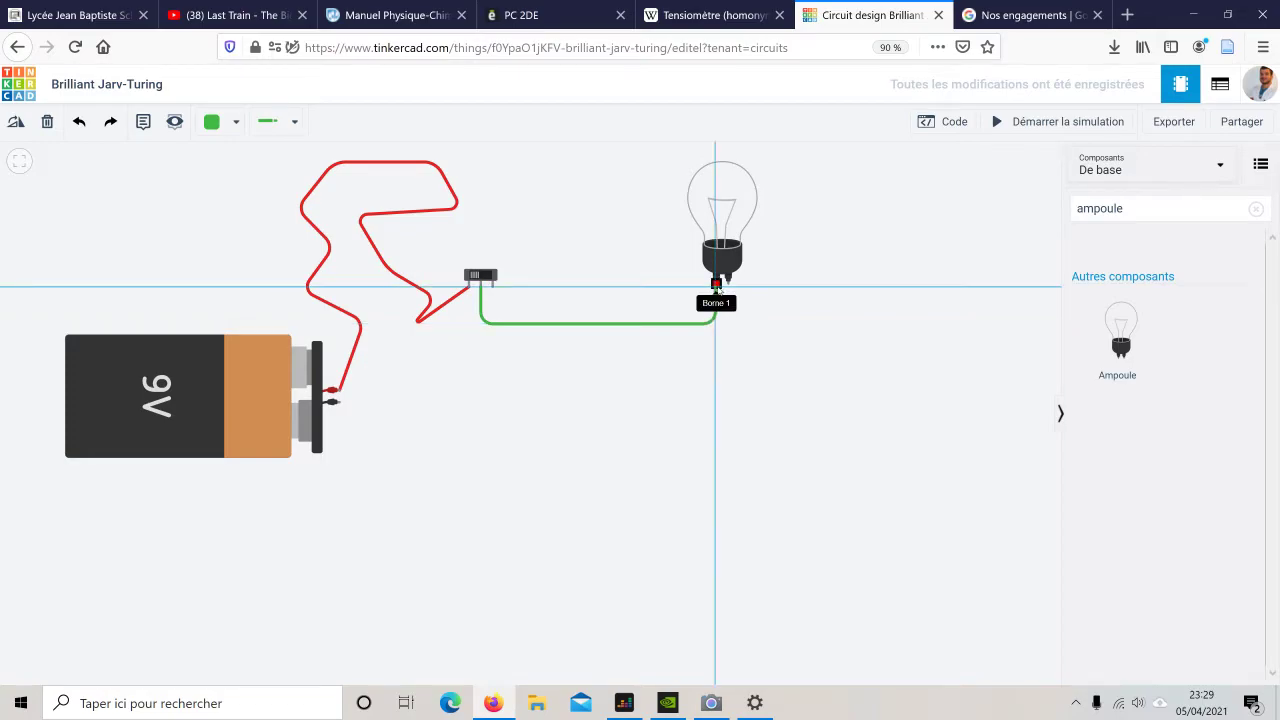
left_click(716, 287)
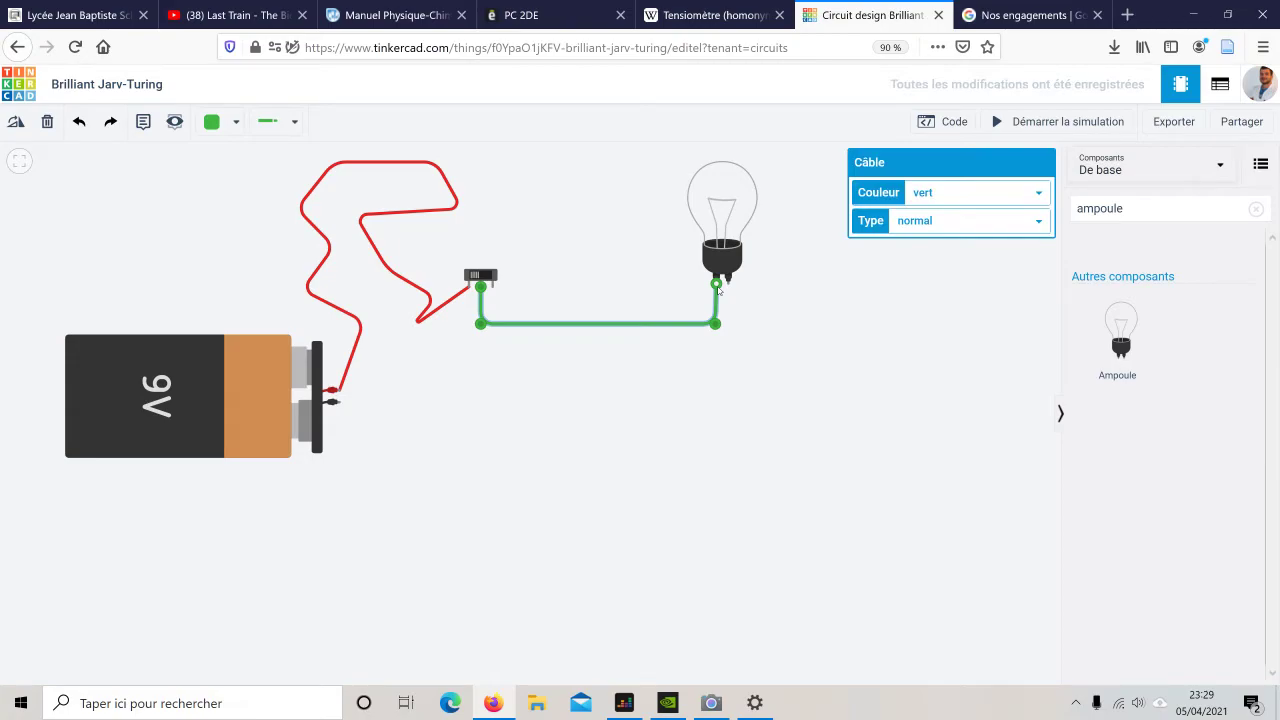
left_click(801, 371)
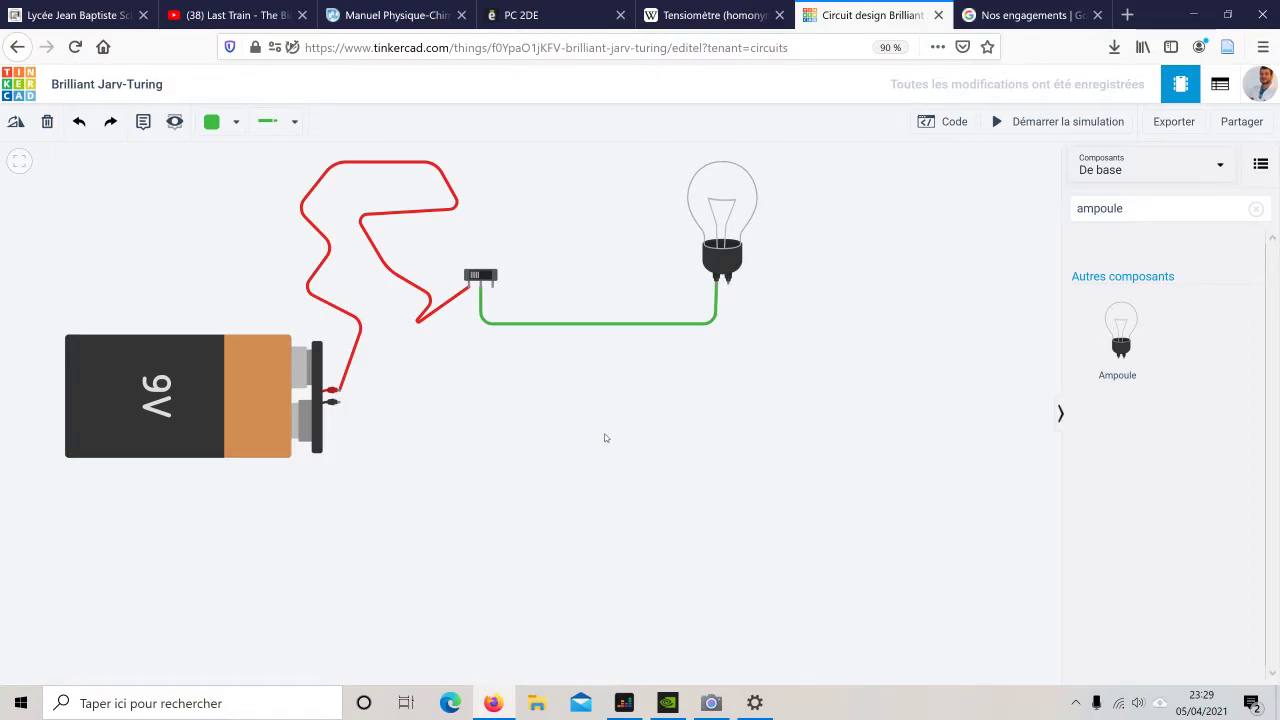
Step: Wire Borne 2 of the light bulb back to the battery's negative terminal, routed below the components, and colour this wire black (noir)
left_click(728, 285)
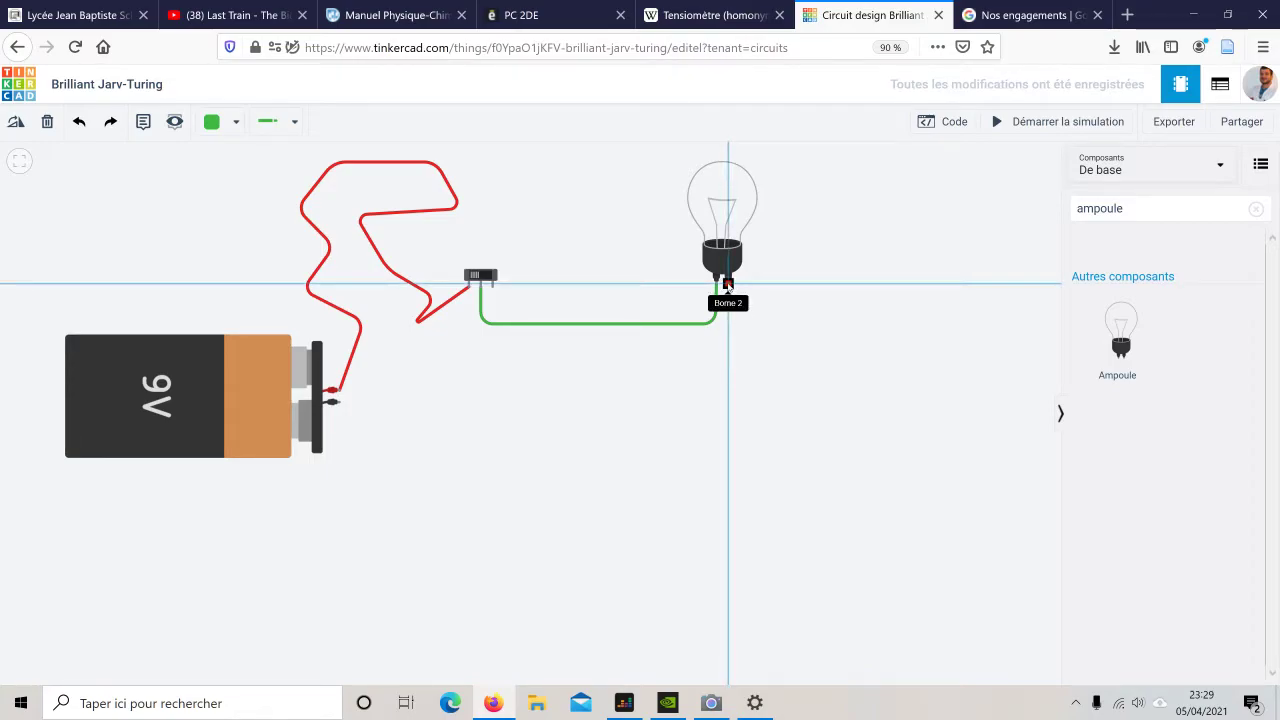
left_click(728, 454)
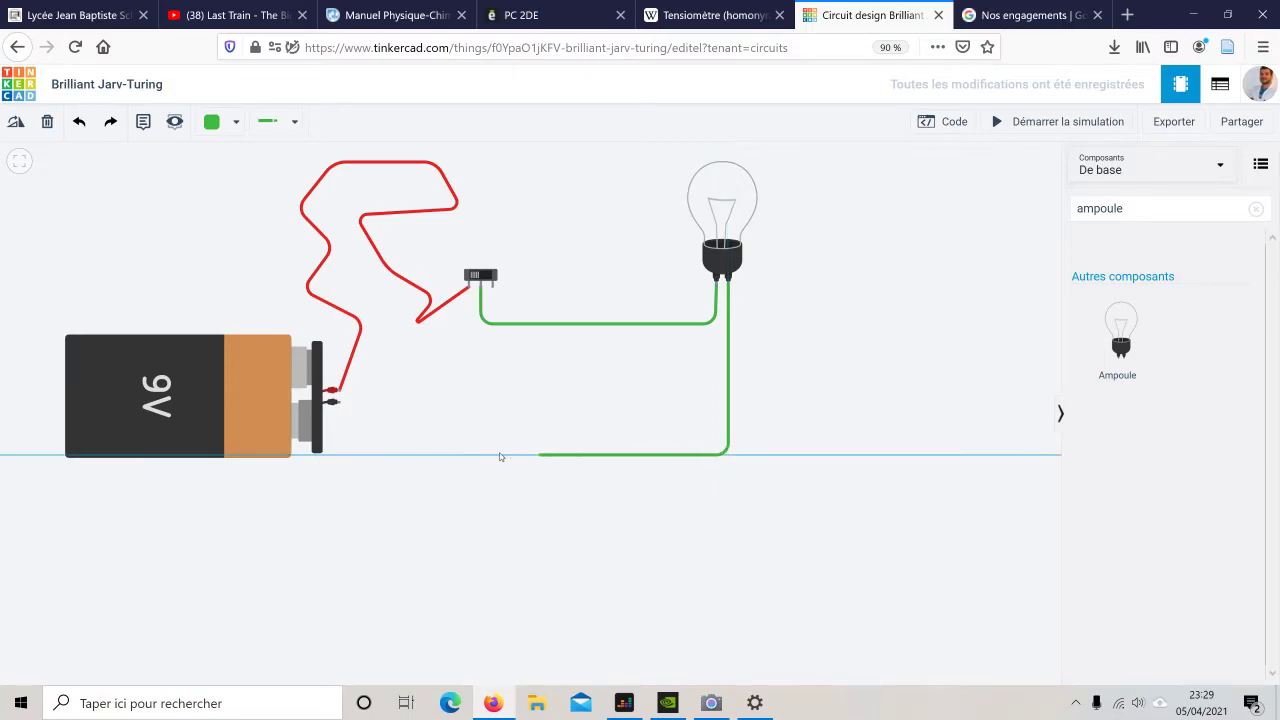
left_click(348, 456)
left_click(339, 404)
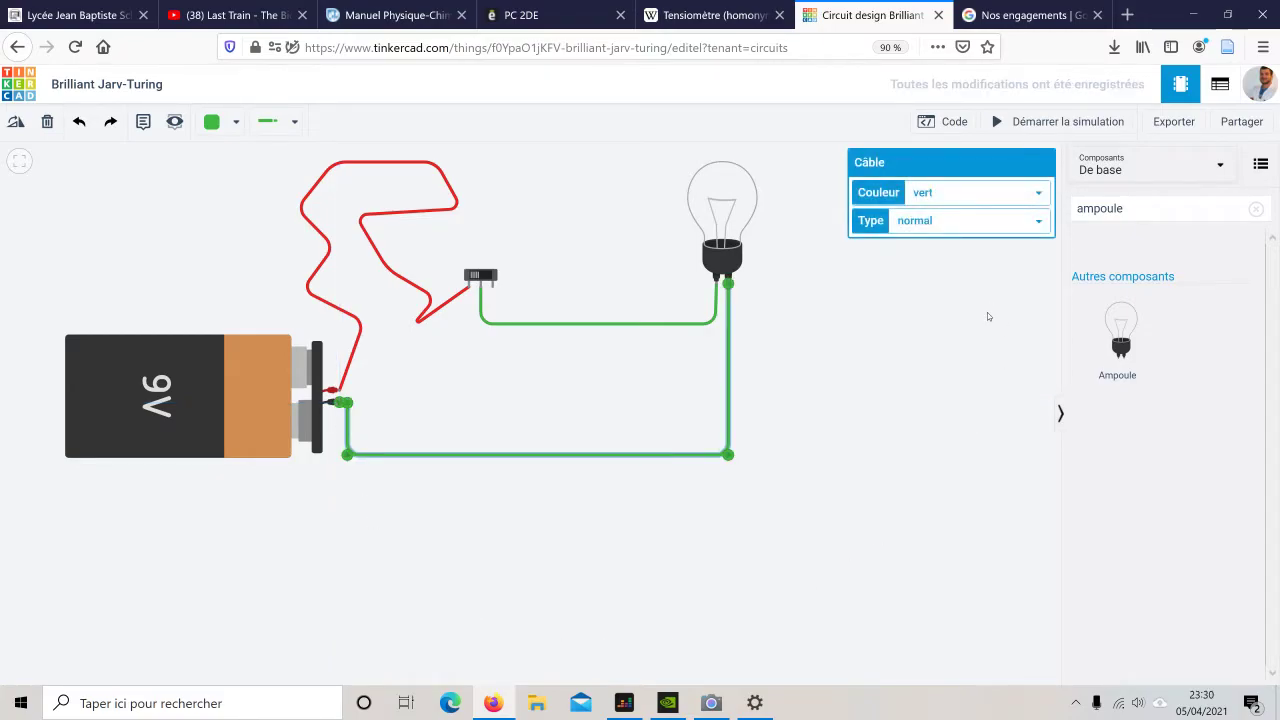
left_click(932, 192)
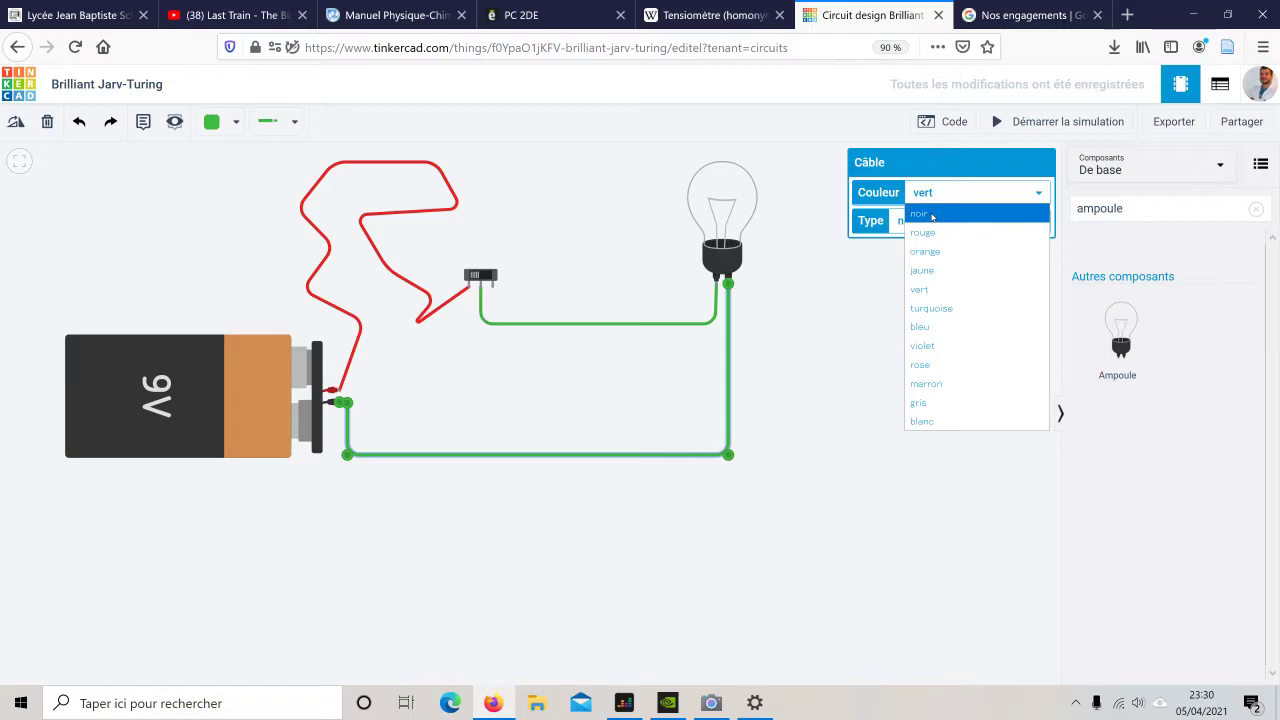
left_click(932, 216)
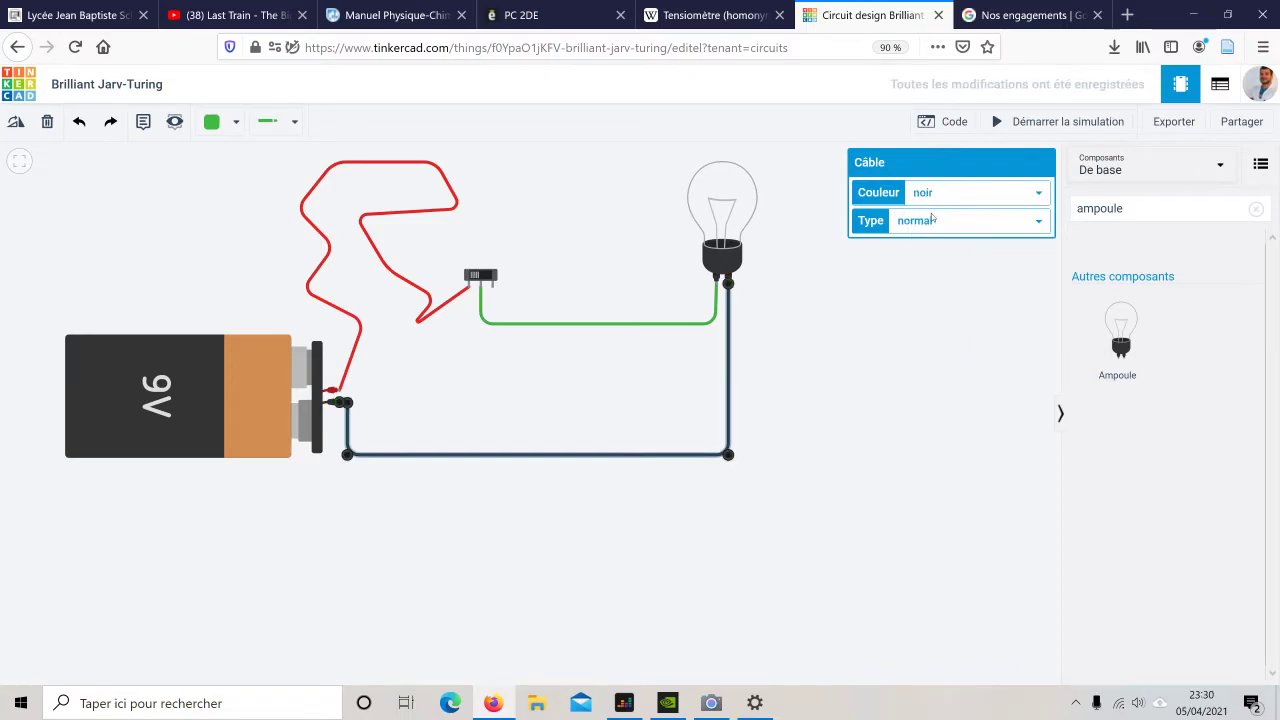
left_click(942, 302)
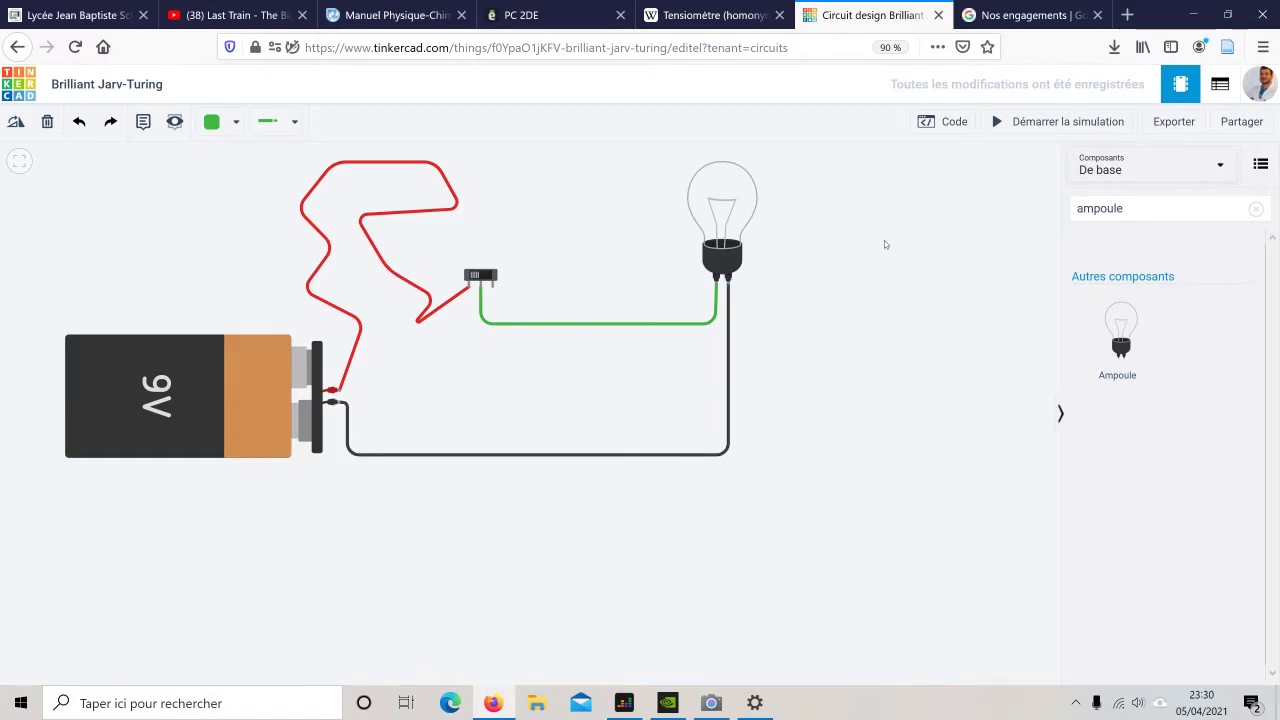
Step: Start the simulation and toggle the slide switch several times to test the light bulb, leaving the slider on its right side
left_click(1066, 121)
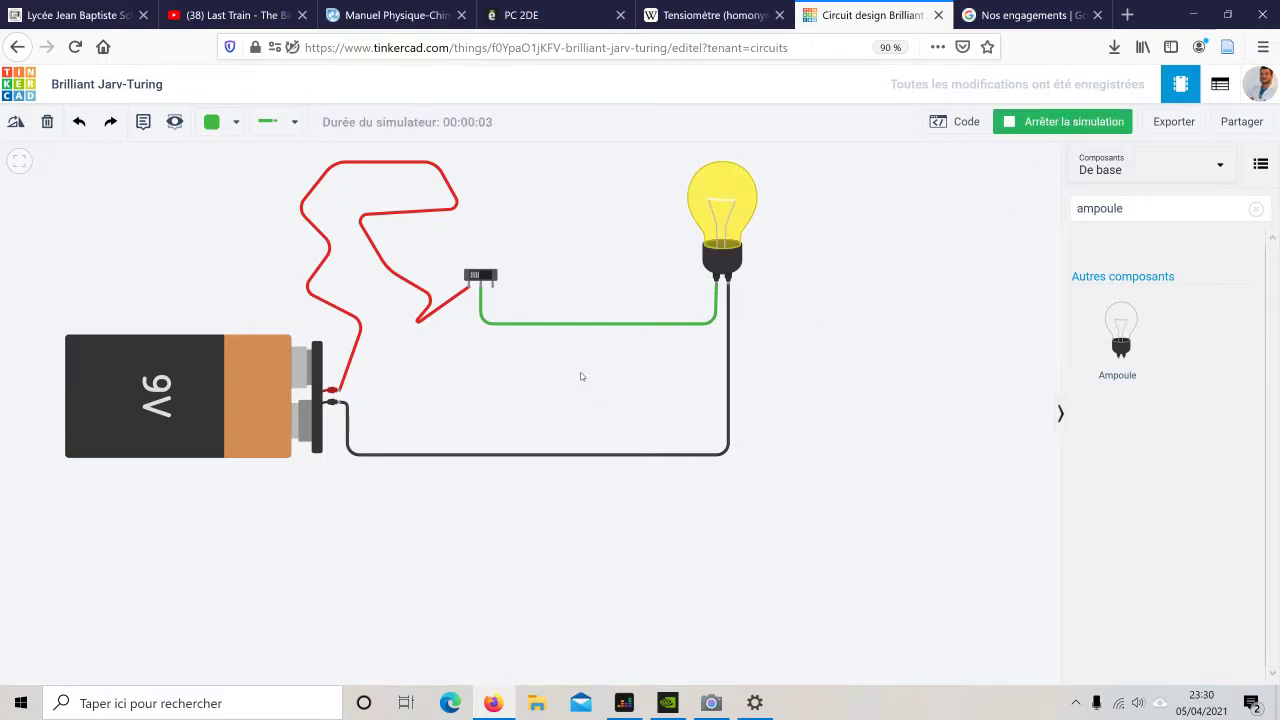
left_click(481, 275)
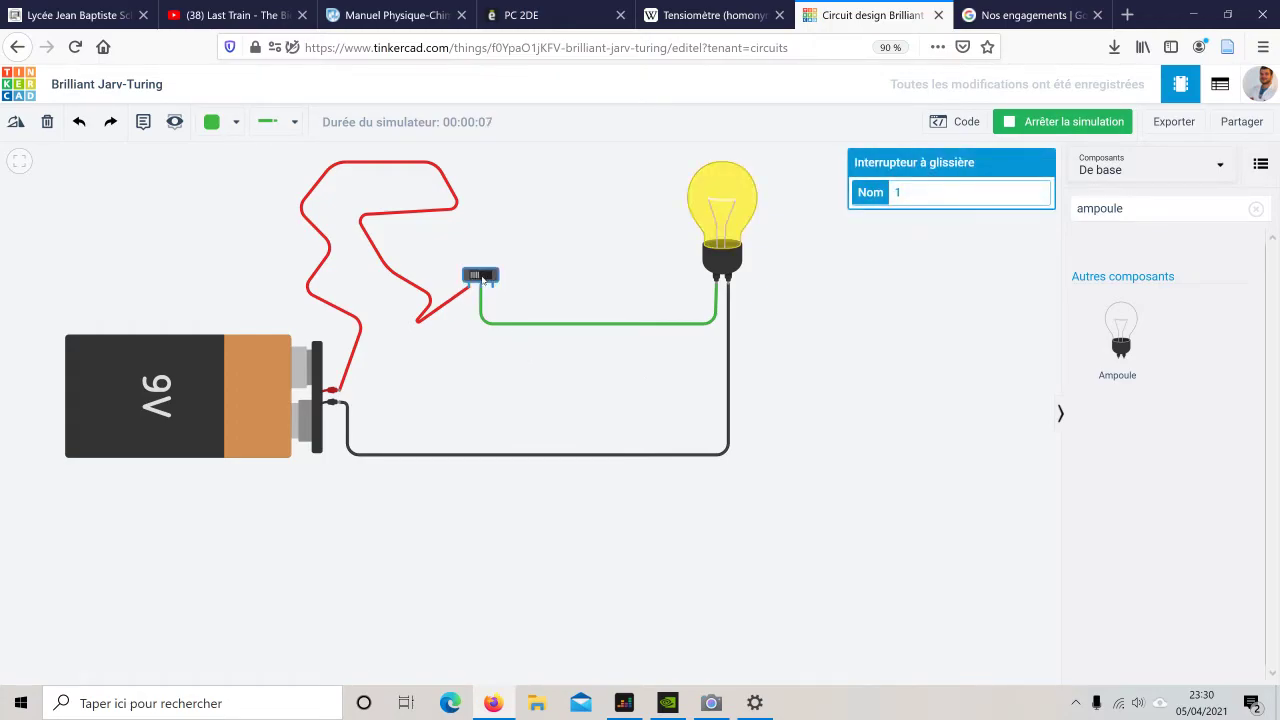
left_click(482, 279)
left_click(482, 279)
left_click(479, 276)
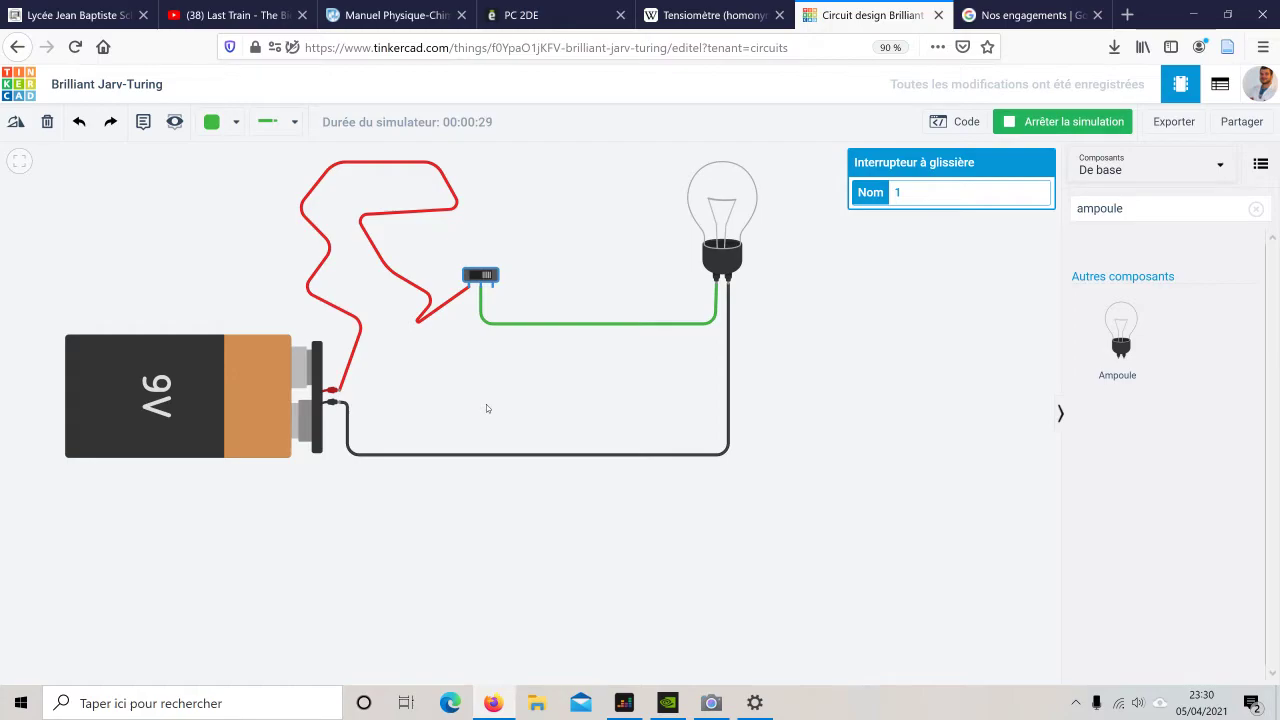
Step: Search the components for "multi" and place a multimeter to the right of the light bulb
left_click(1008, 255)
left_click_drag(931, 217, 868, 226)
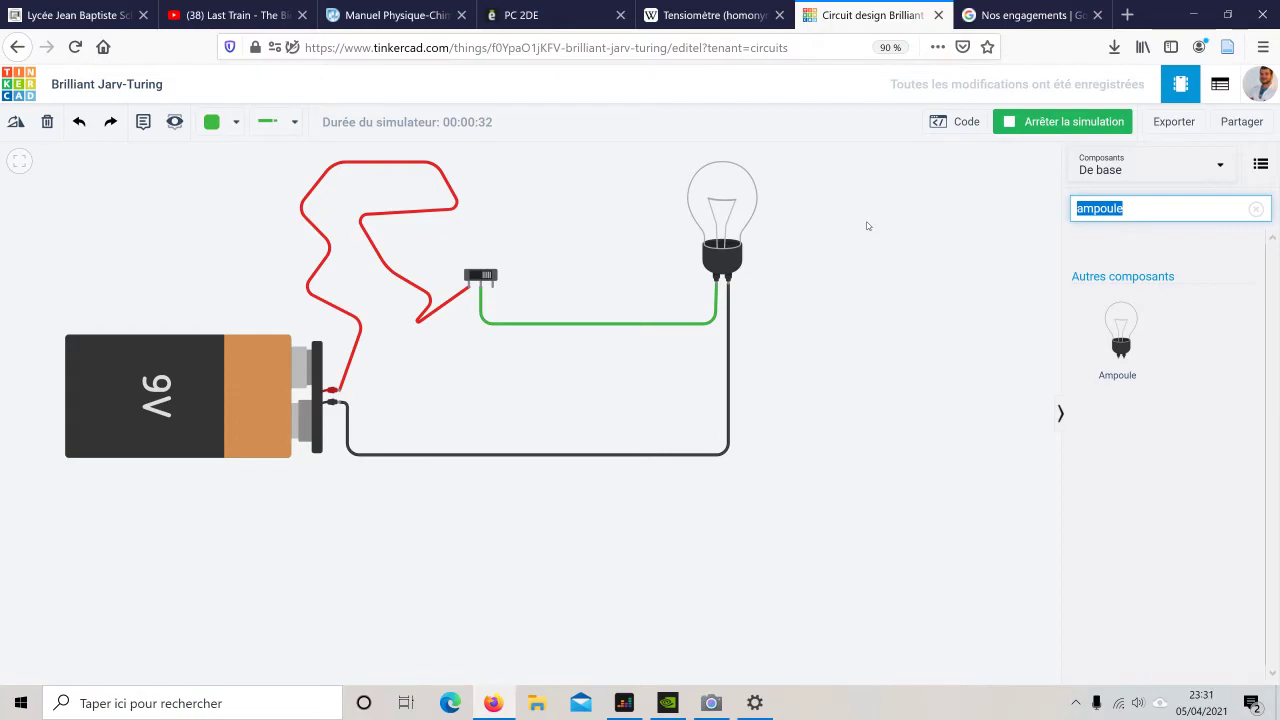
type("multi")
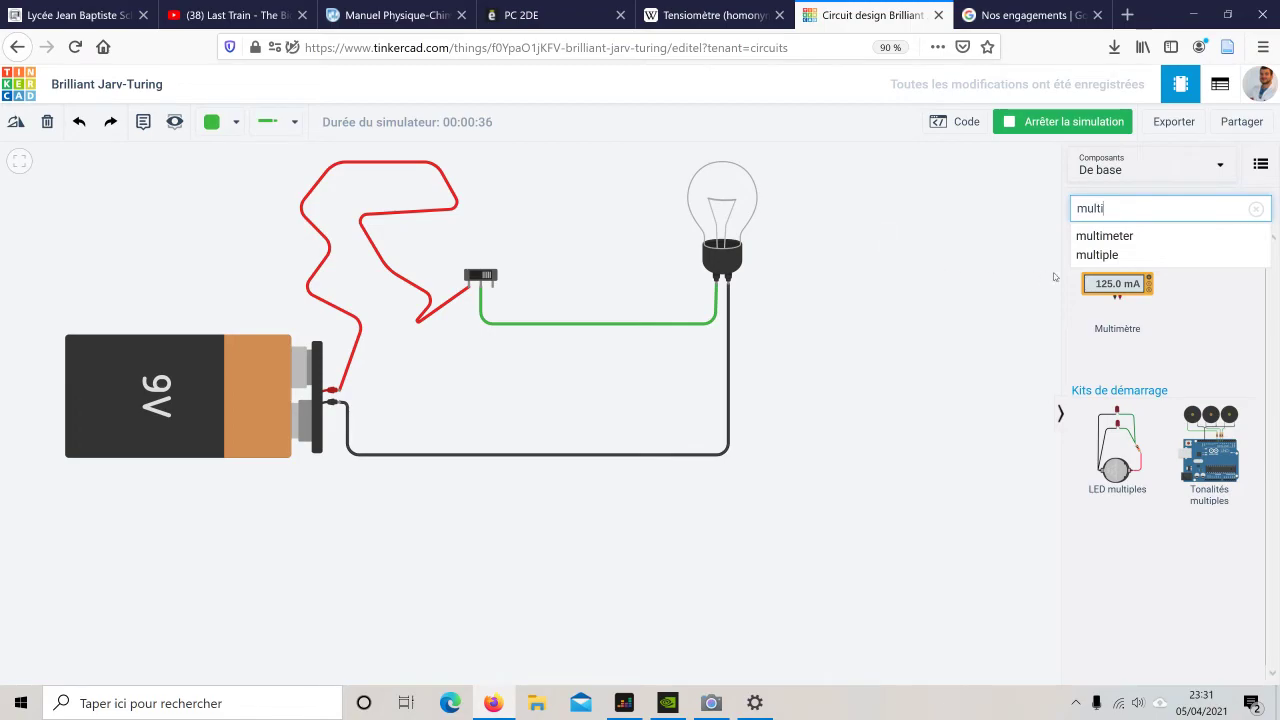
left_click_drag(1115, 285, 850, 334)
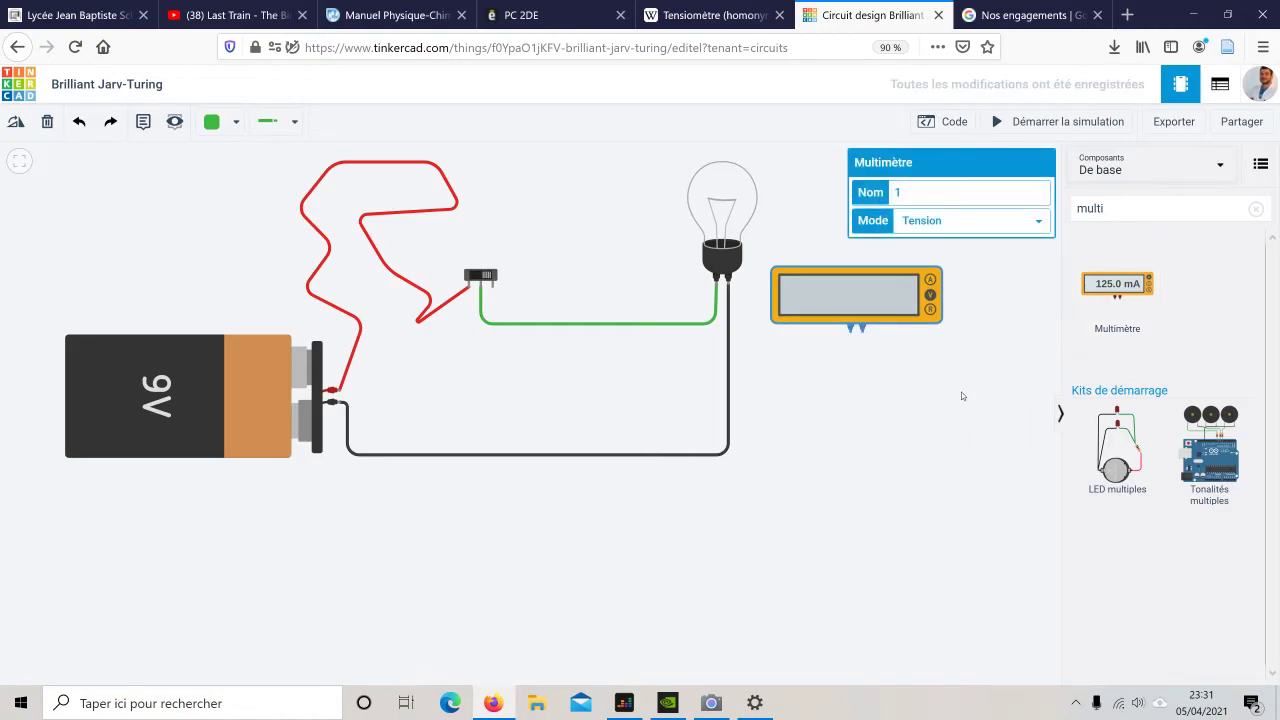
left_click(948, 368)
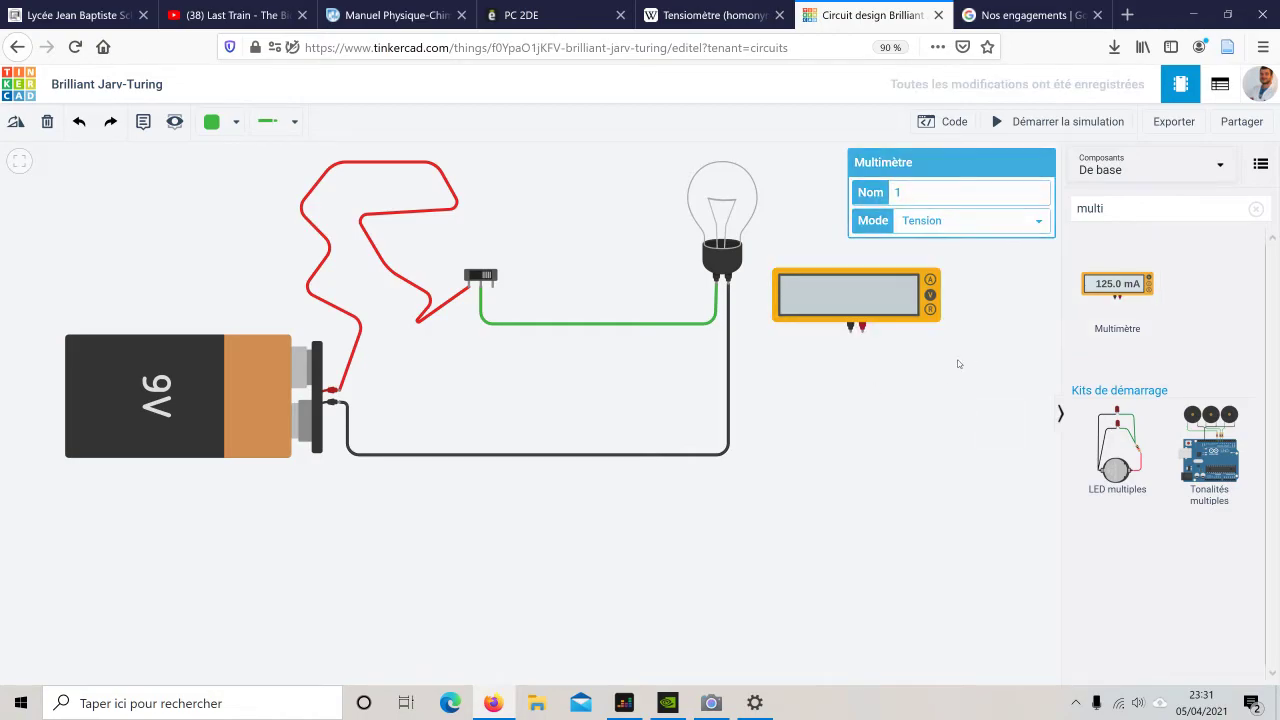
Step: Set the multimeter's mode to Ampérage and move it slightly lower, beside the bulb's black wire
left_click(866, 286)
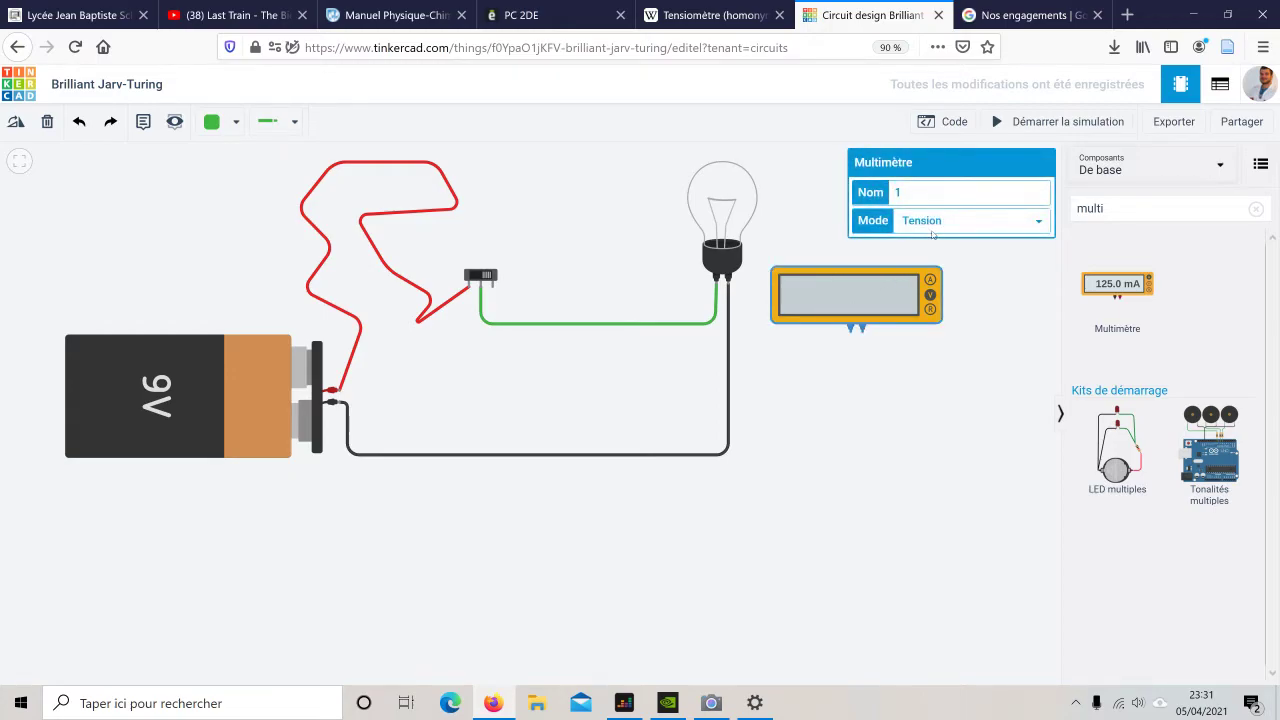
left_click(936, 220)
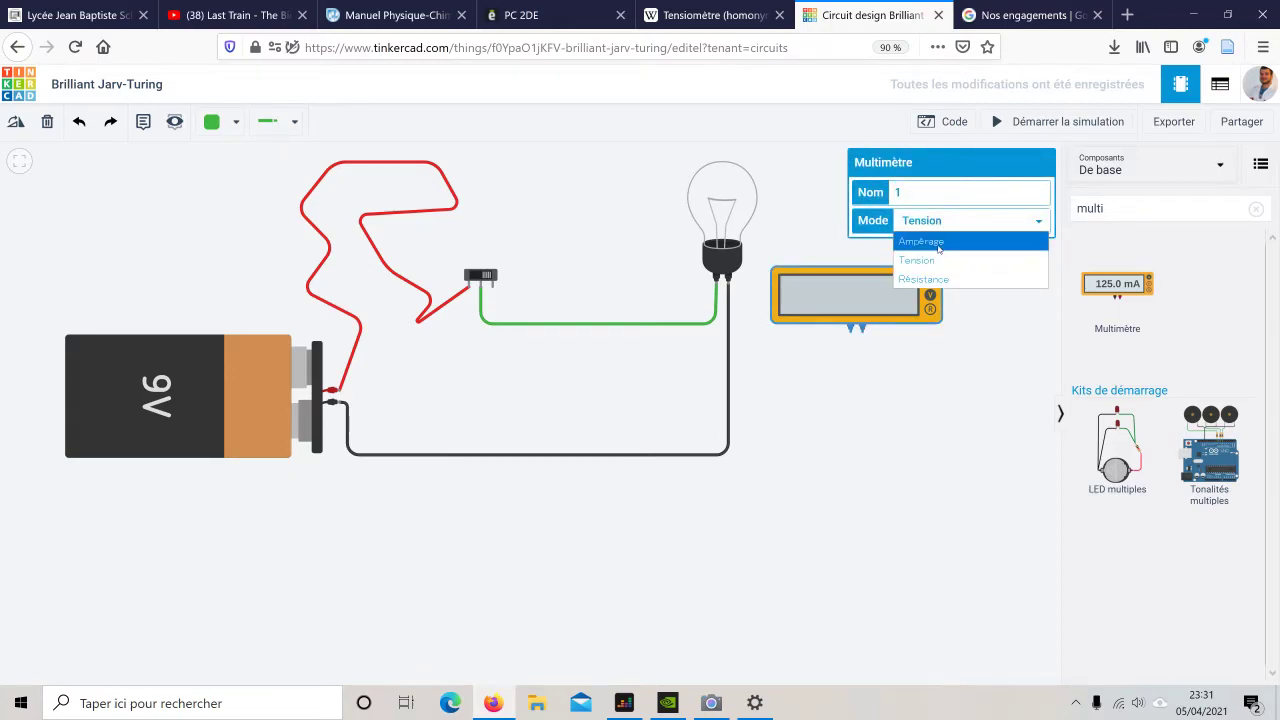
left_click(938, 243)
left_click(962, 312)
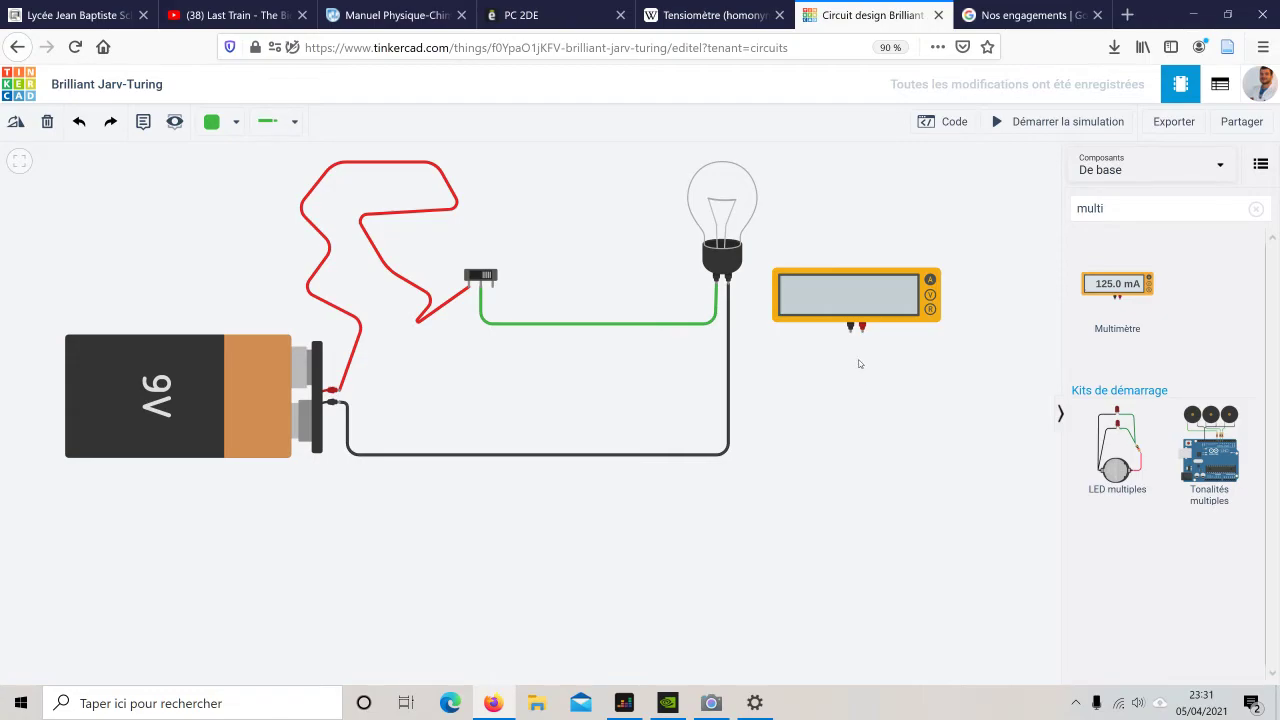
left_click_drag(841, 288, 829, 312)
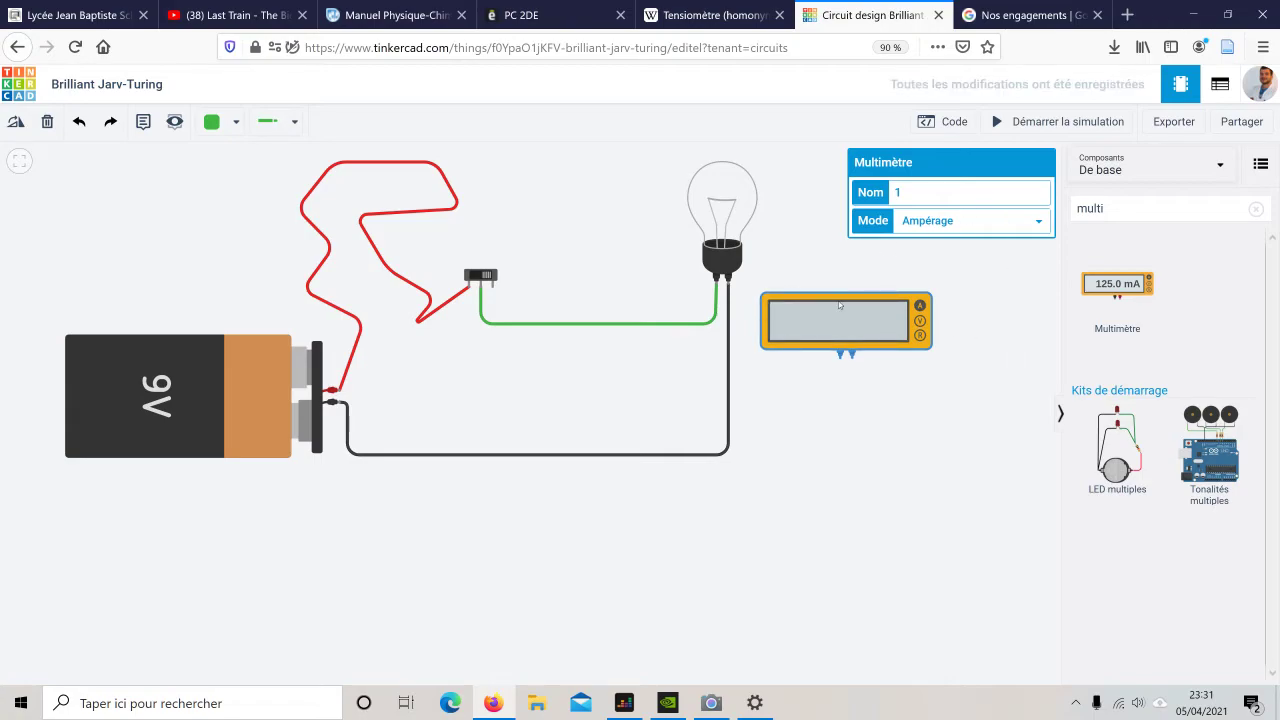
left_click(798, 419)
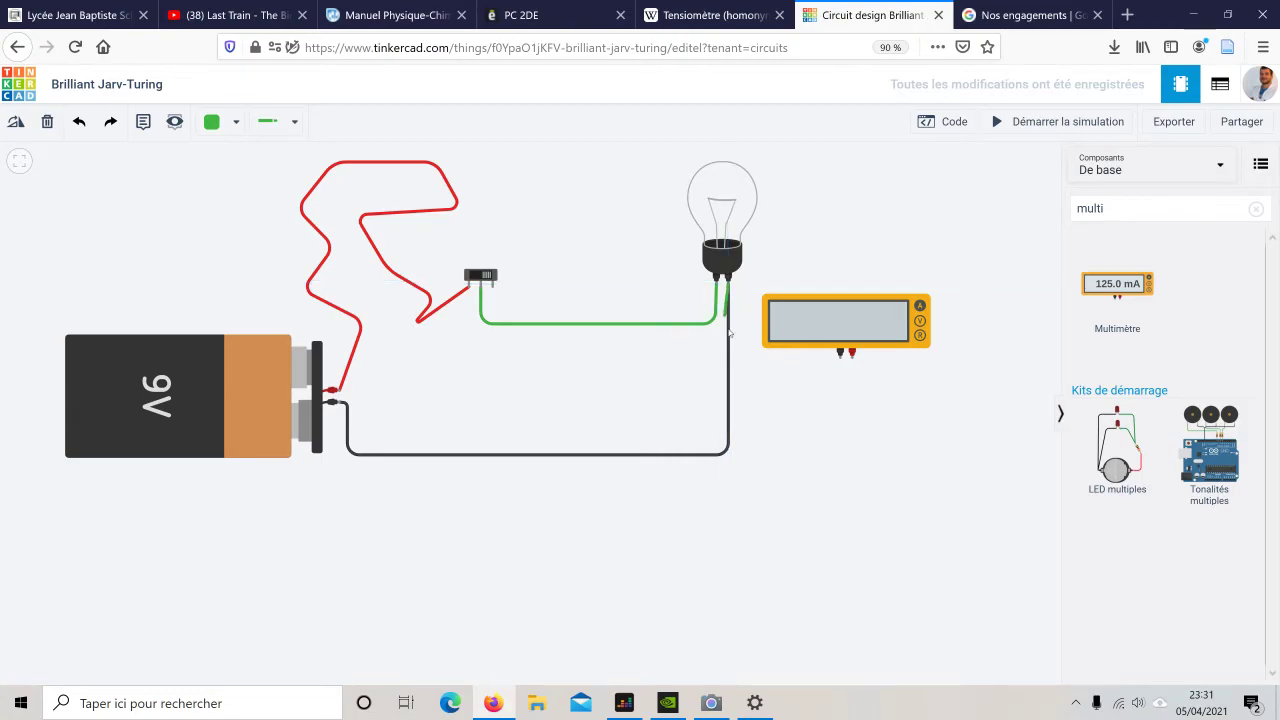
left_click(728, 286)
left_click(800, 274)
key("Delete")
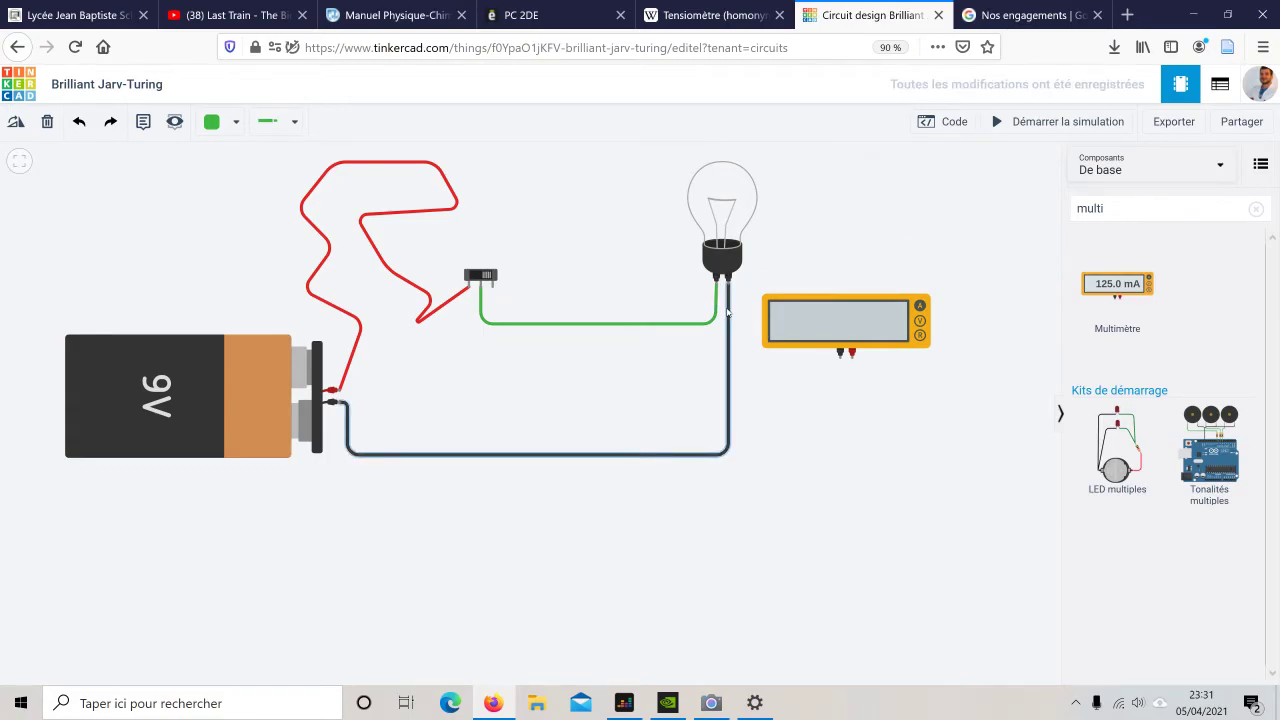
Step: Move the black wire's bulb end to the multimeter's negative terminal, and wire its positive terminal to the bulb's Borne 2 with straightened bends
left_click(727, 313)
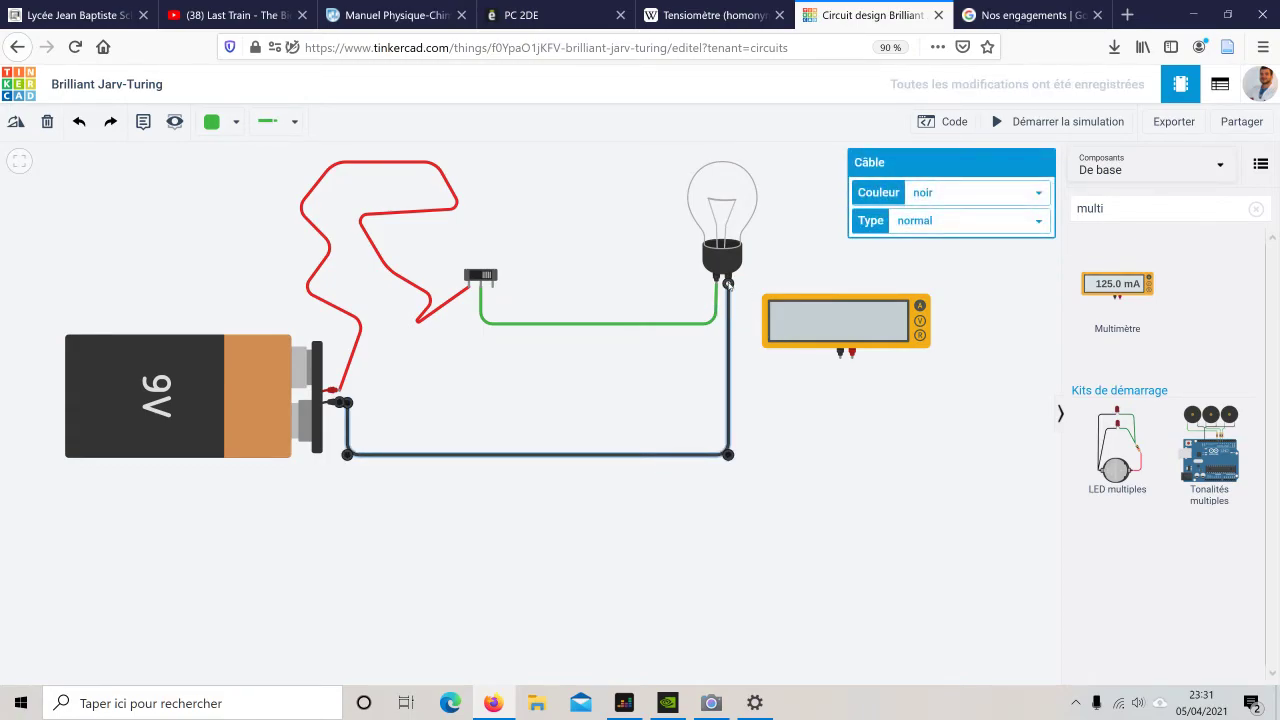
left_click_drag(728, 285, 840, 358)
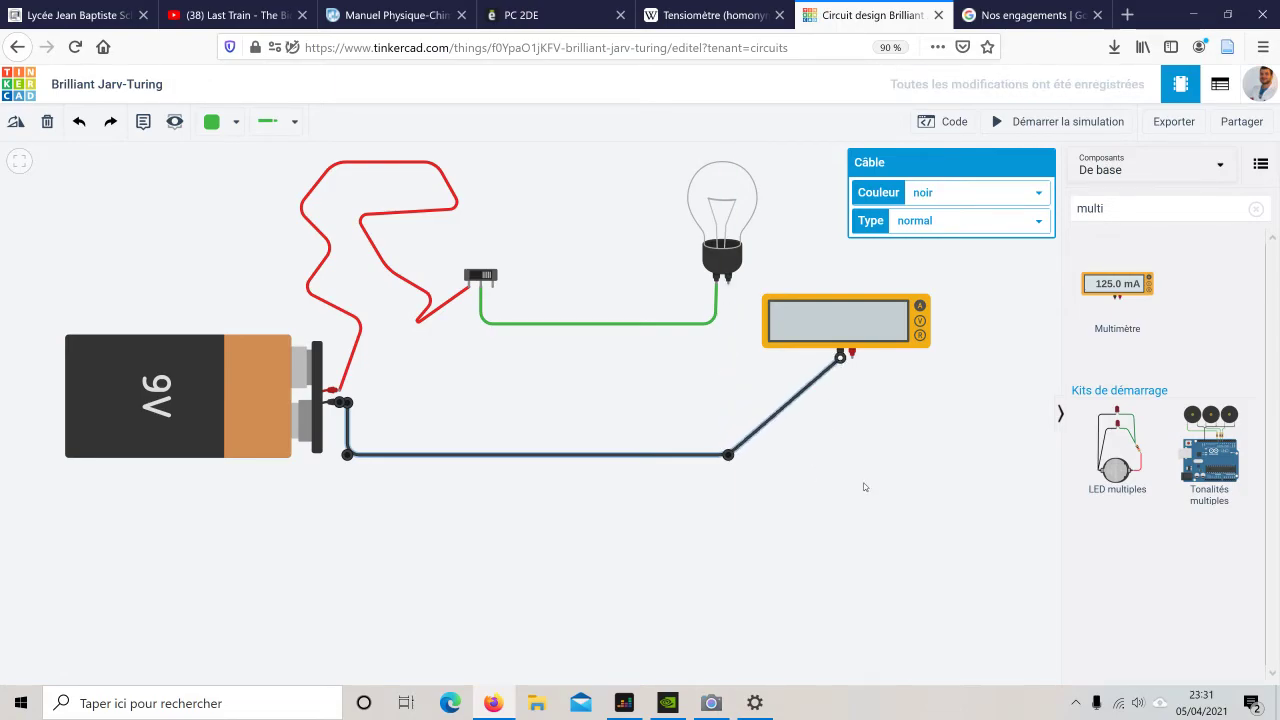
left_click(852, 358)
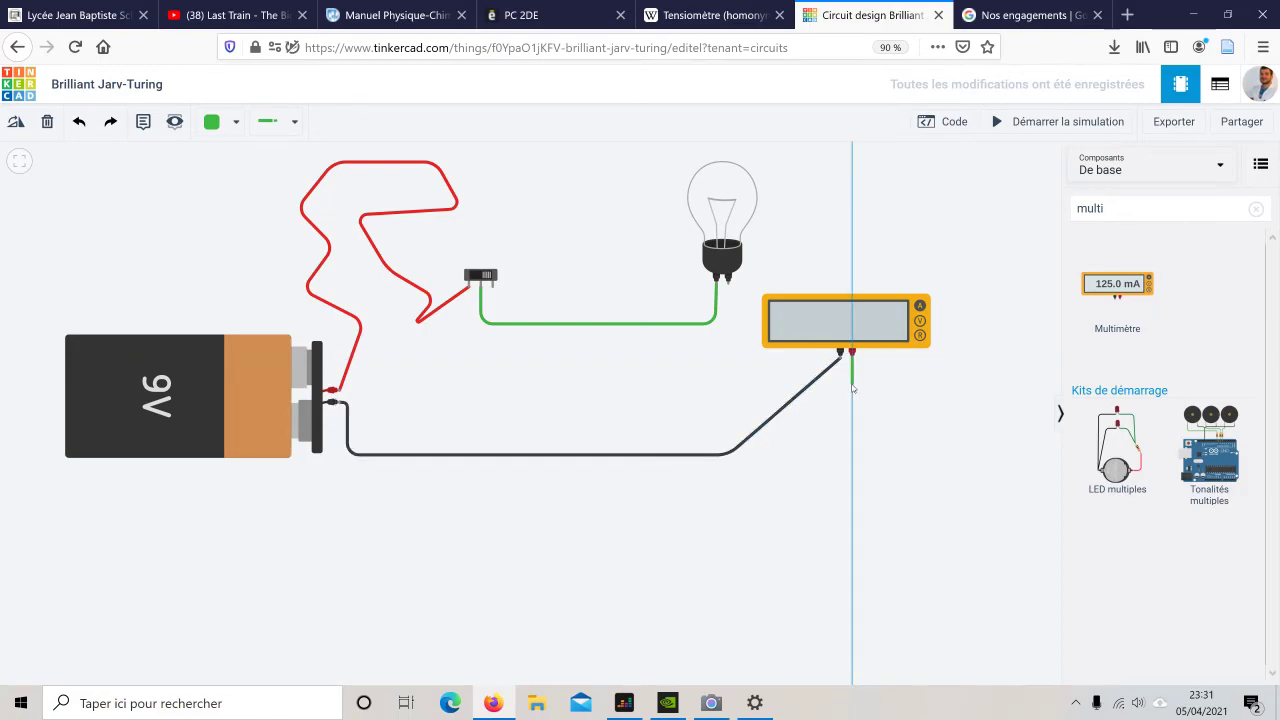
left_click(852, 384)
left_click(736, 384)
left_click(728, 285)
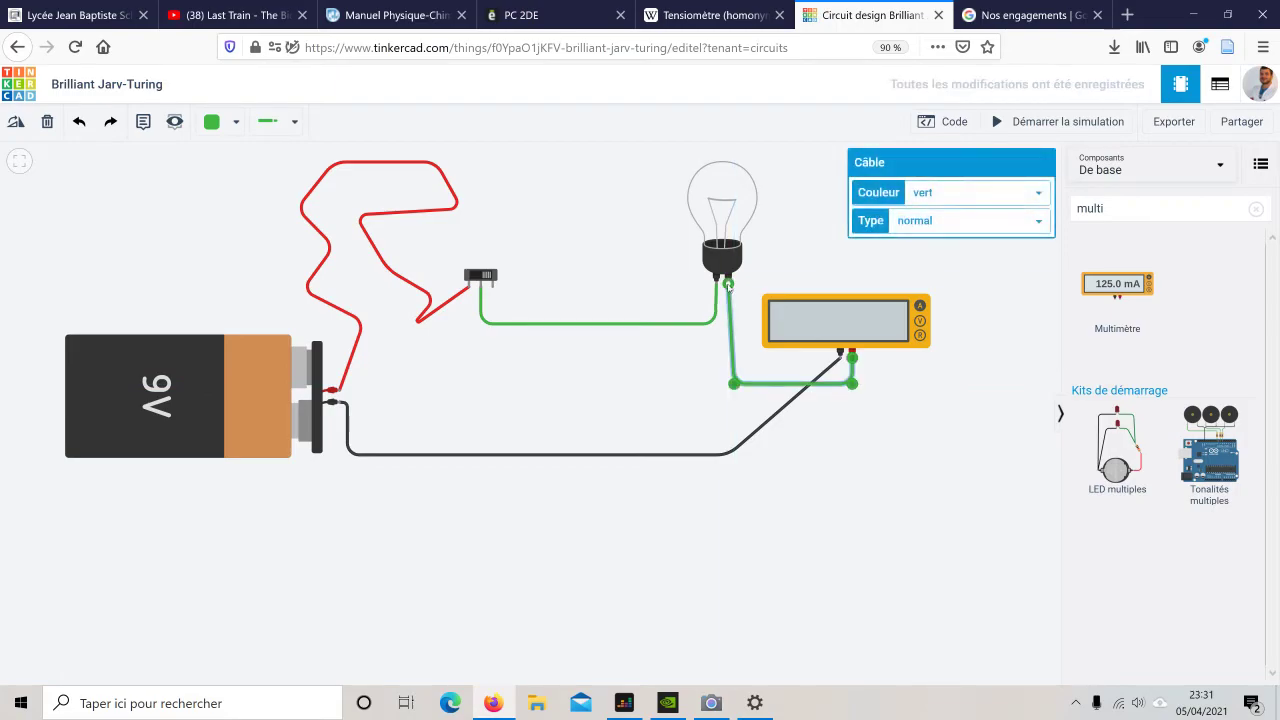
left_click_drag(735, 384, 728, 384)
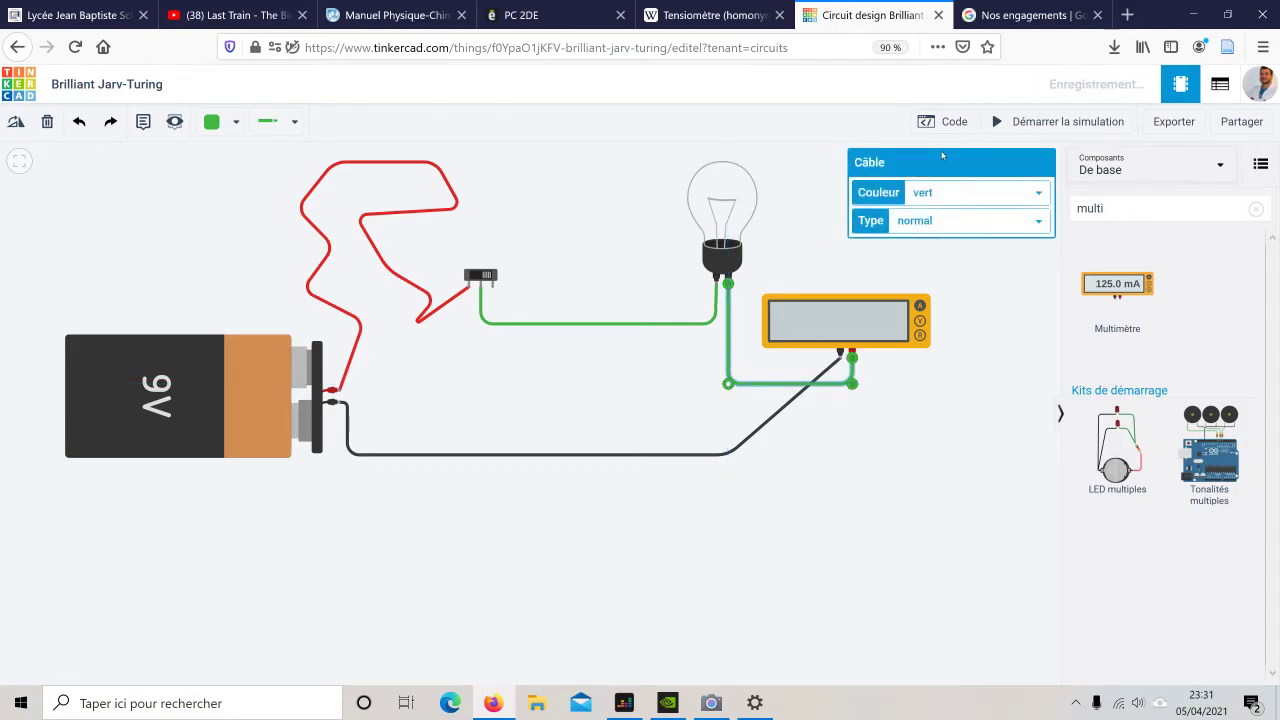
Step: Change the colour of the wire between the multimeter and the light bulb to black (noir)
left_click(953, 203)
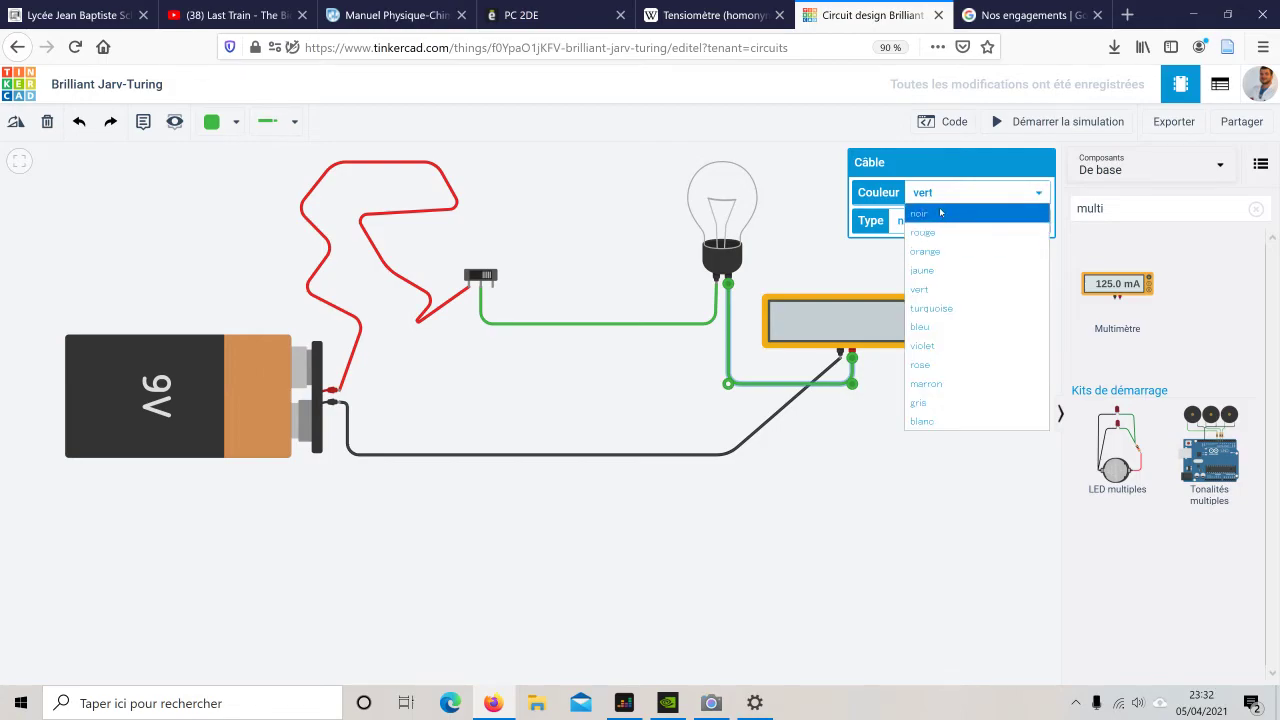
left_click(940, 213)
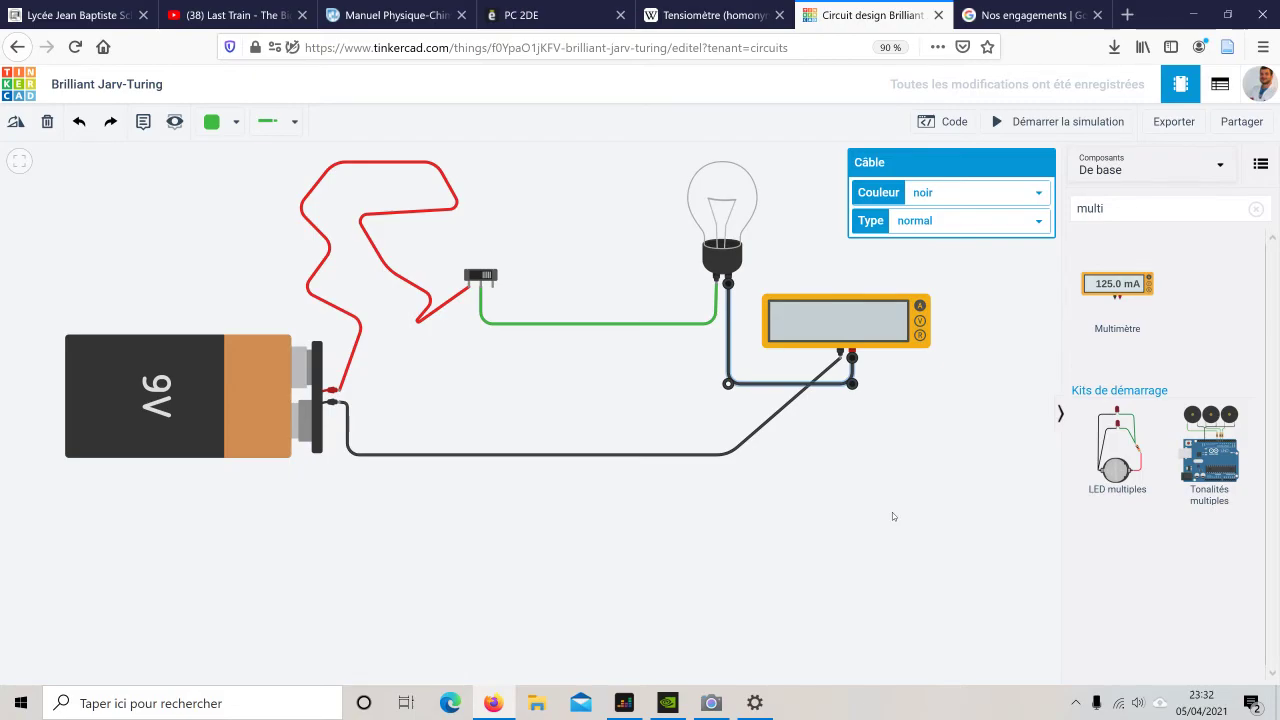
left_click(928, 418)
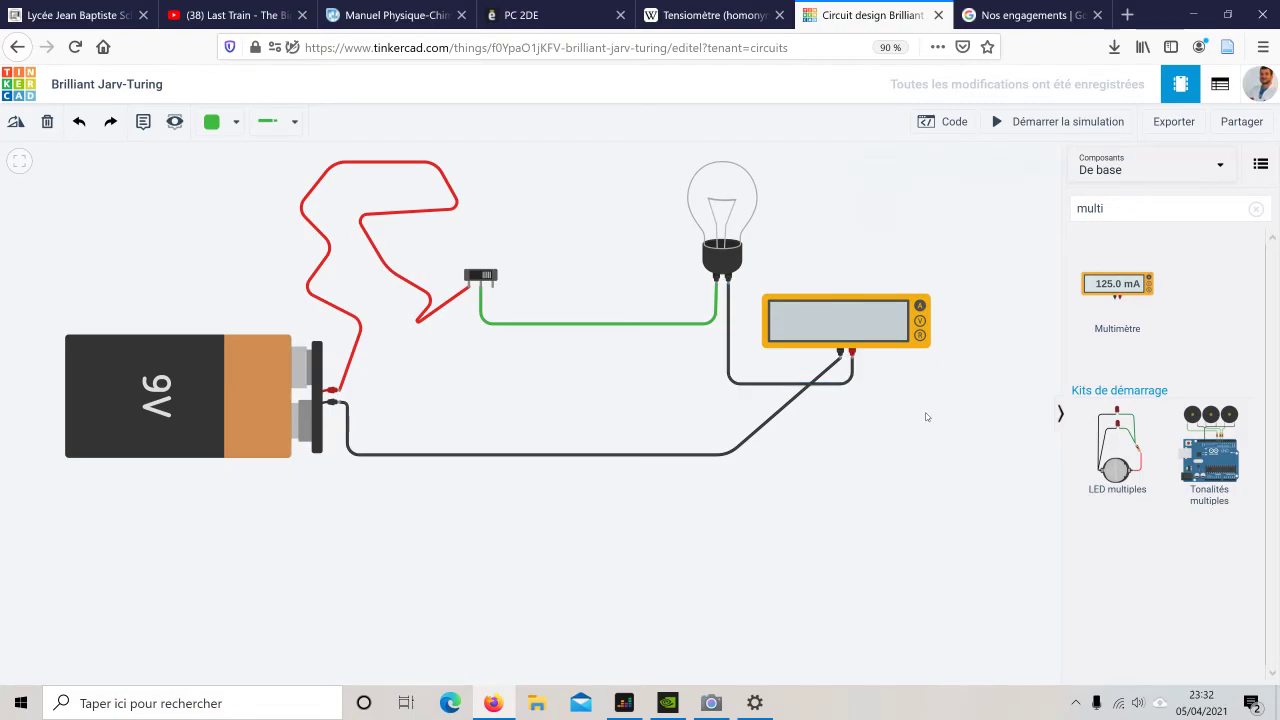
Step: Run the simulation with the slide switch closed to measure the bulb's current on the multimeter, and stop it
left_click(1045, 119)
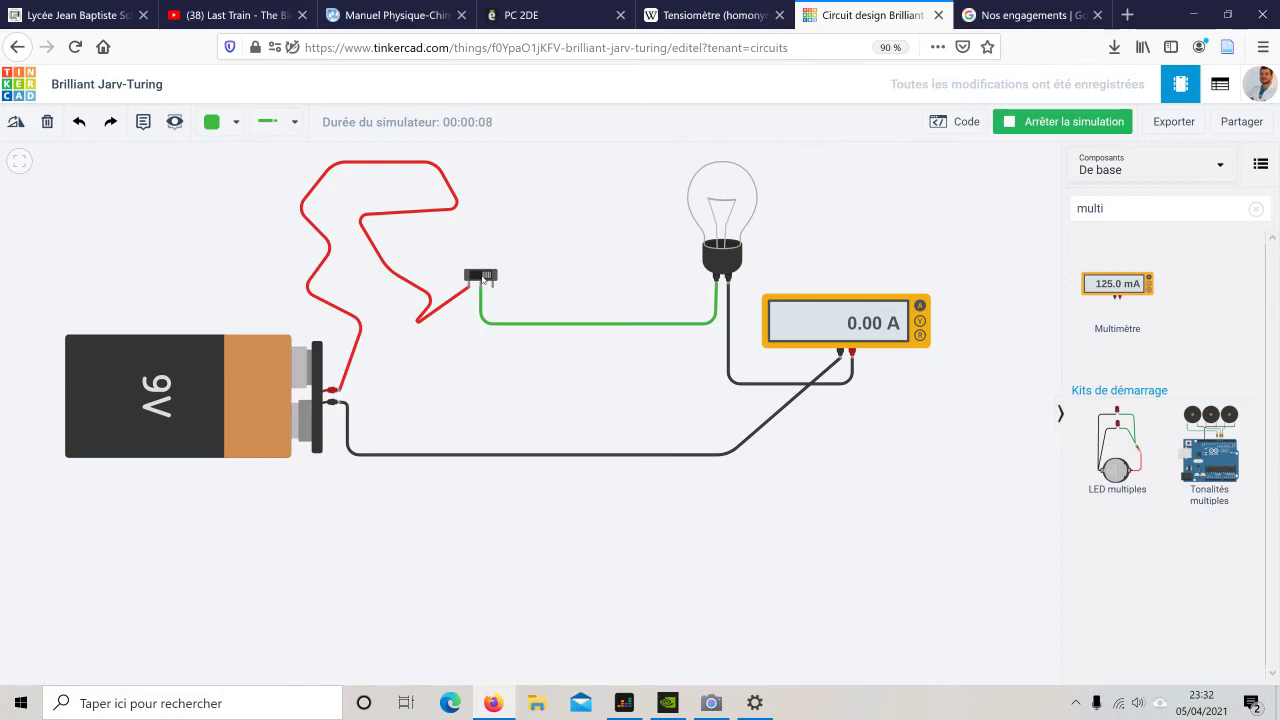
left_click(483, 278)
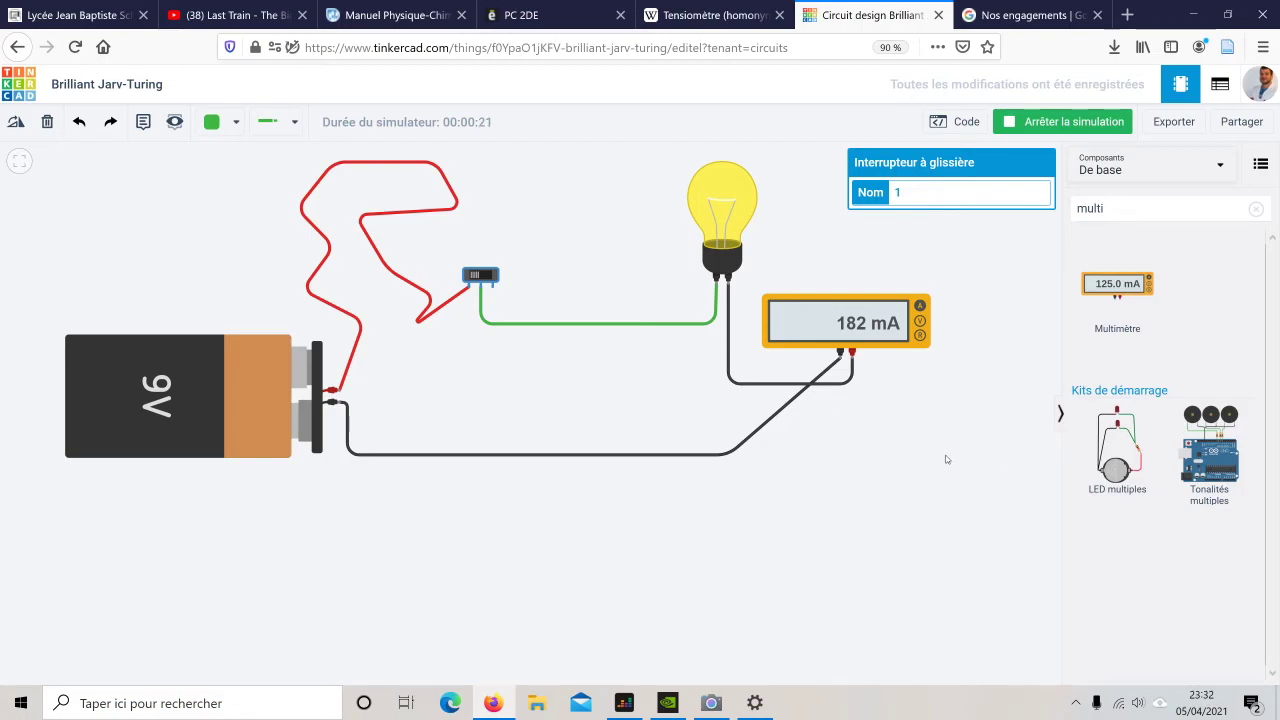
left_click(1048, 124)
left_click(711, 703)
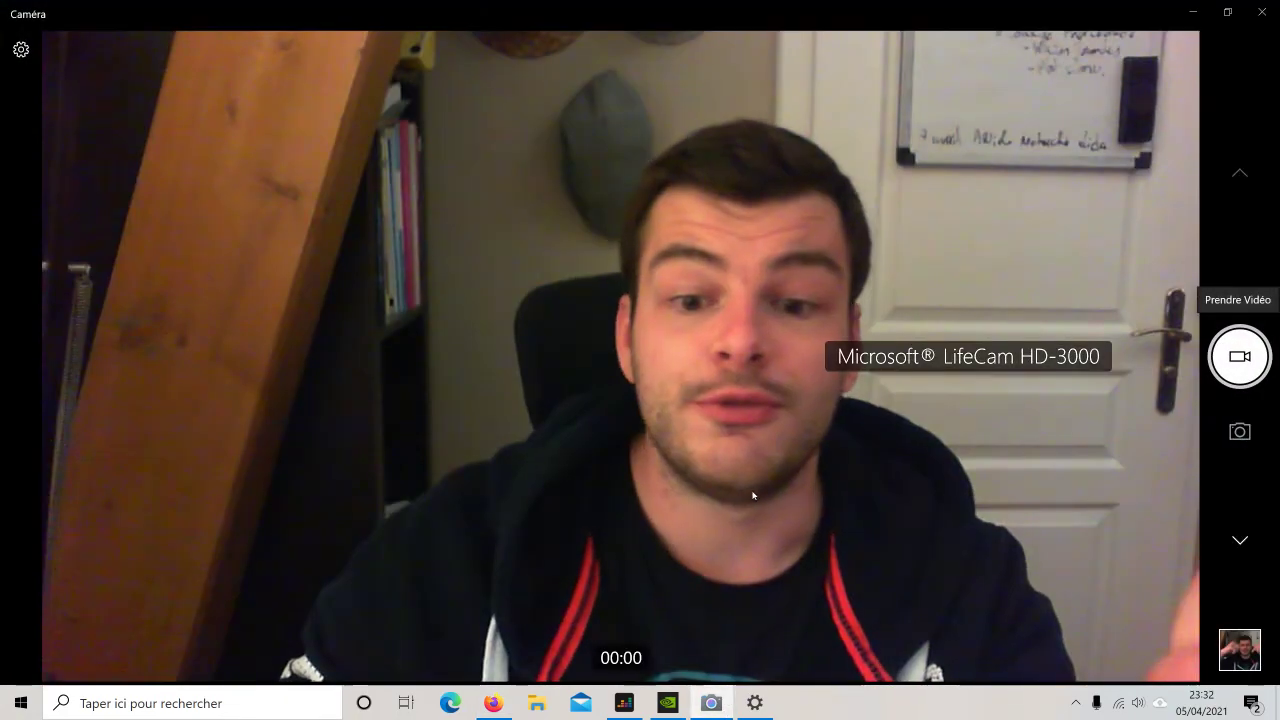